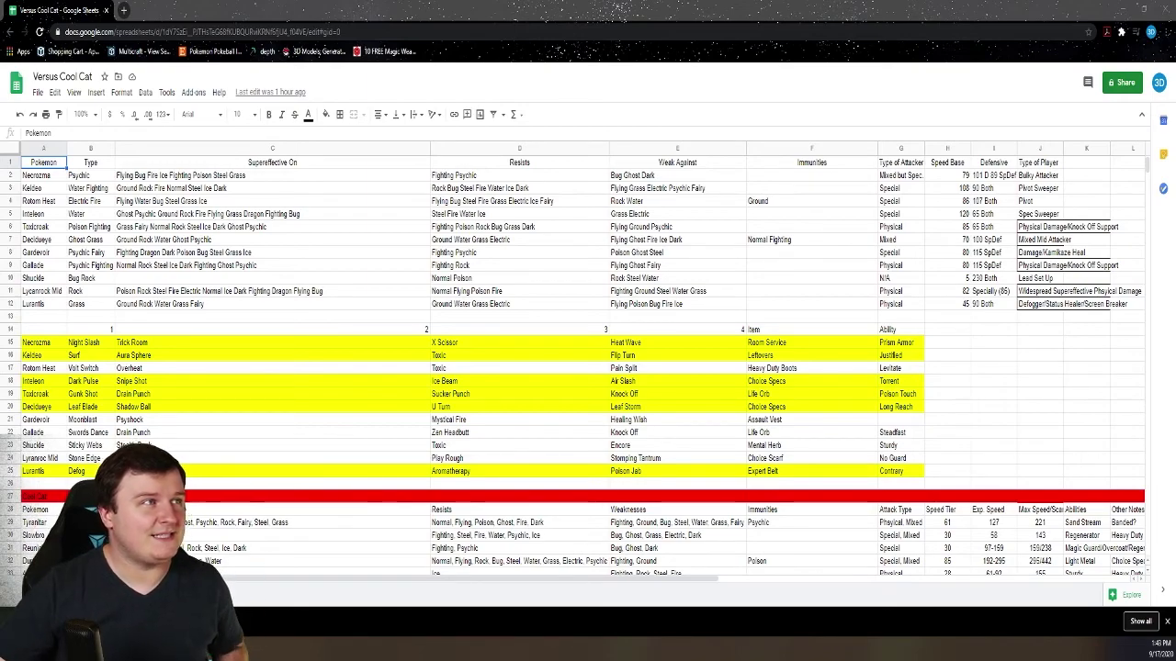
- Review the team's Pokemon table and the highlighted rows with their moves, items and abilities
click(59, 190)
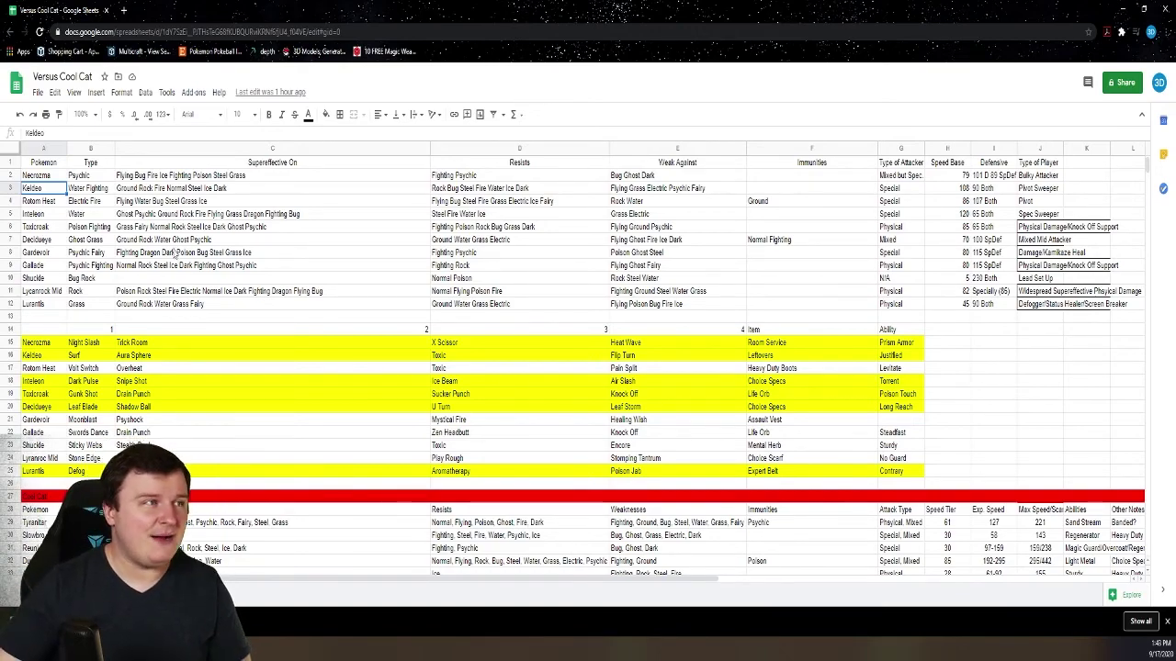
scroll(170, 292, down, 3)
scroll(170, 292, down, 2)
scroll(170, 292, up, 2)
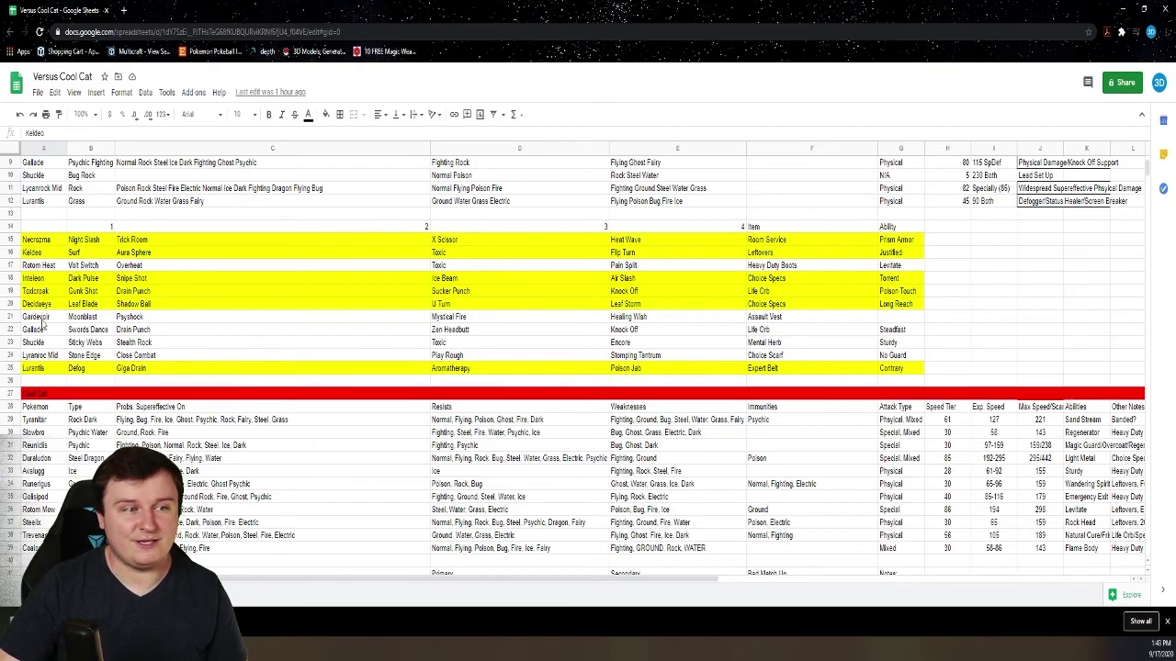
click(37, 239)
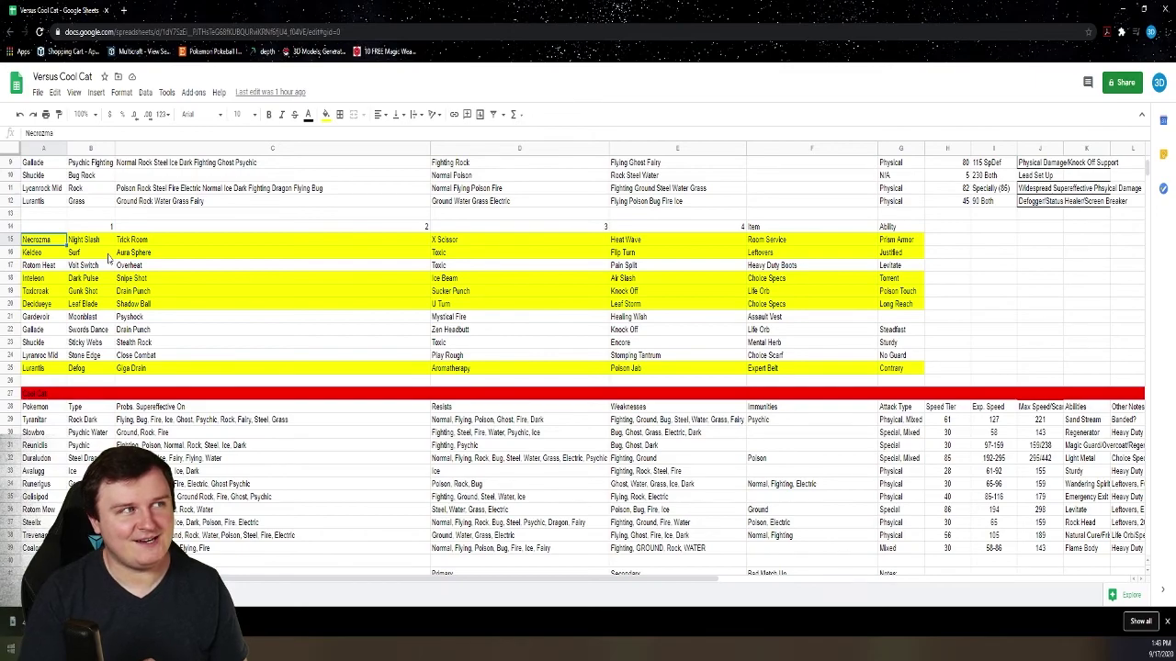
scroll(110, 265, down, 3)
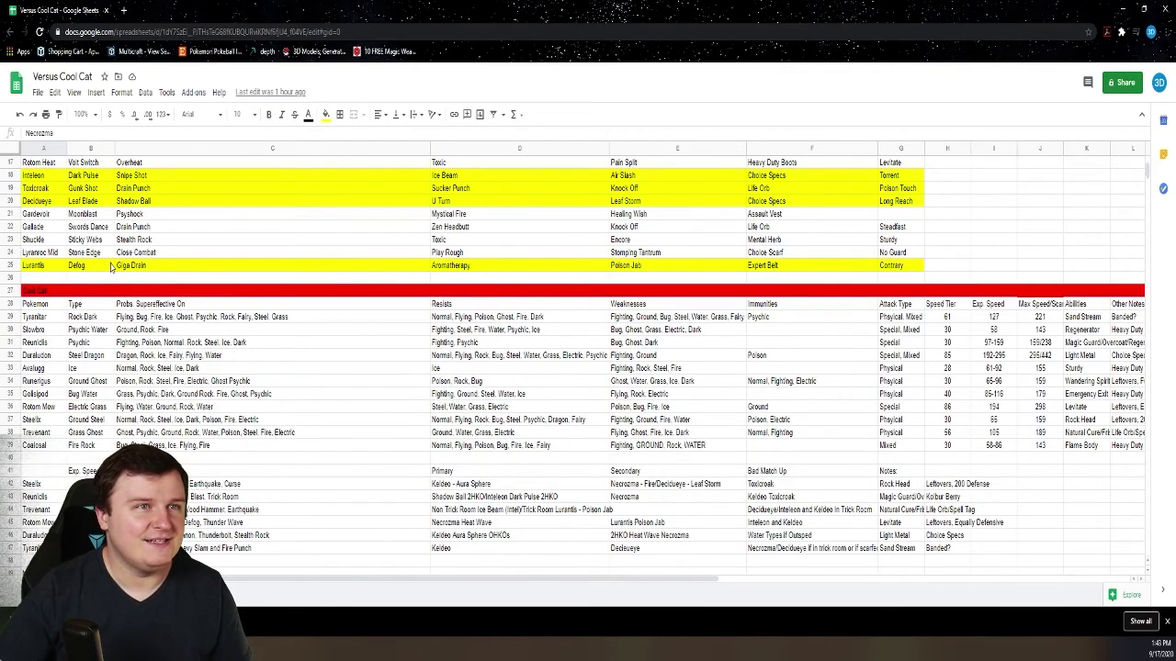
- Examine the opponent's roster starting at Tyranitar, and compare the expected speeds of the predicted opposing six with the team's speeds
scroll(110, 265, down, 3)
click(53, 215)
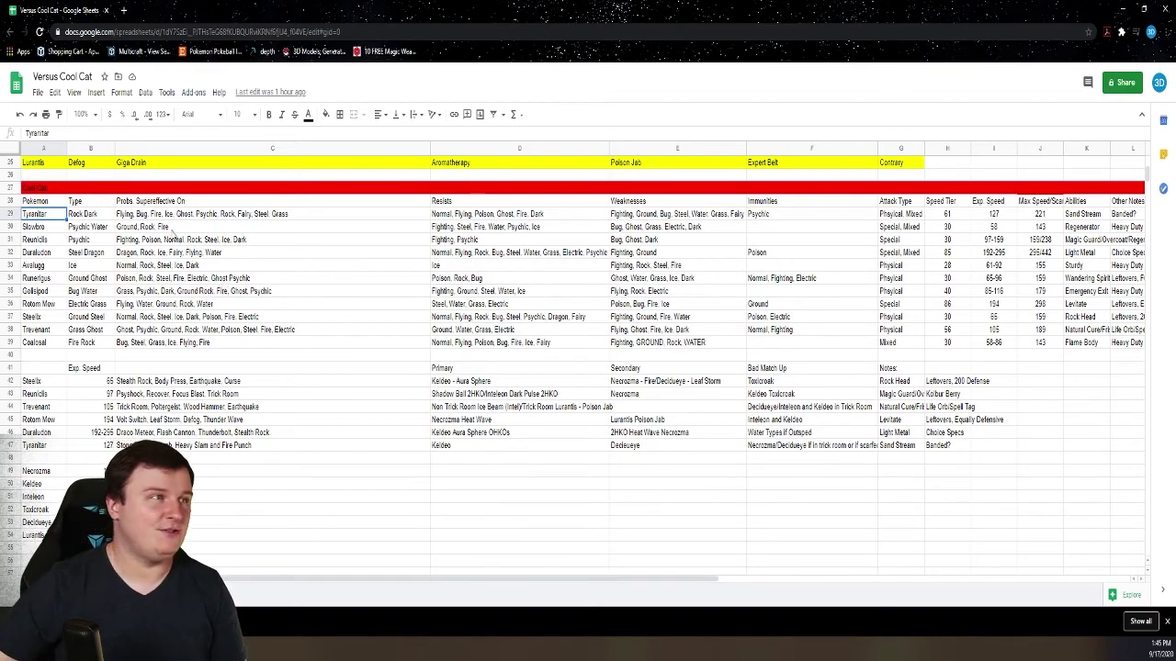
drag(37, 368, 46, 443)
drag(87, 380, 92, 446)
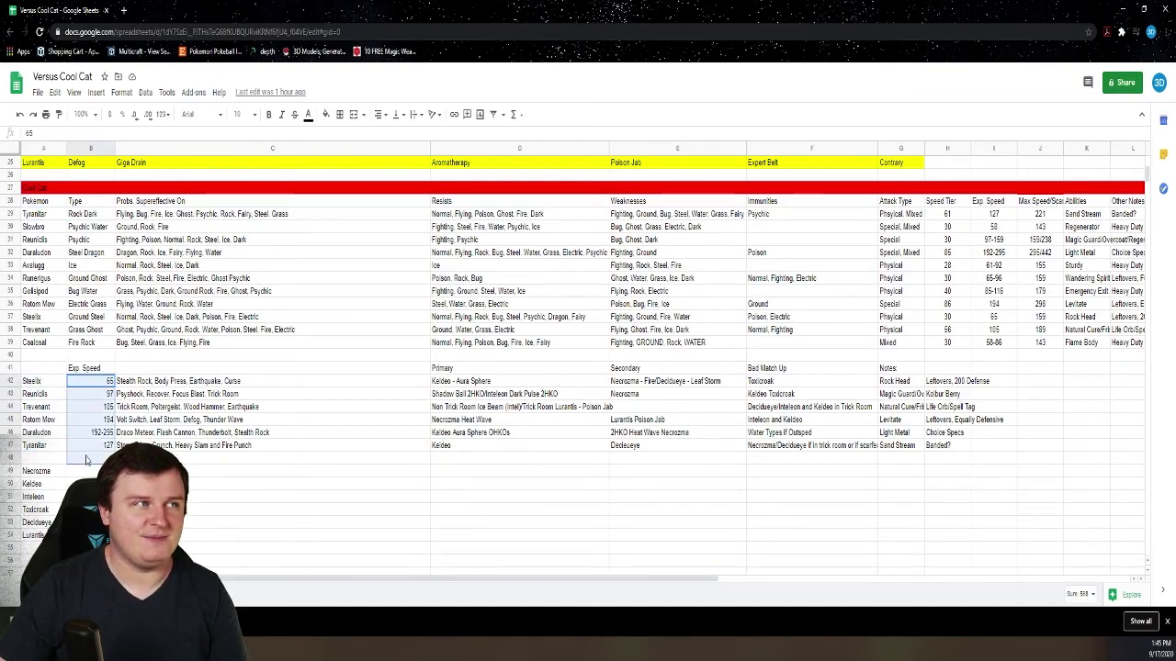
click(83, 471)
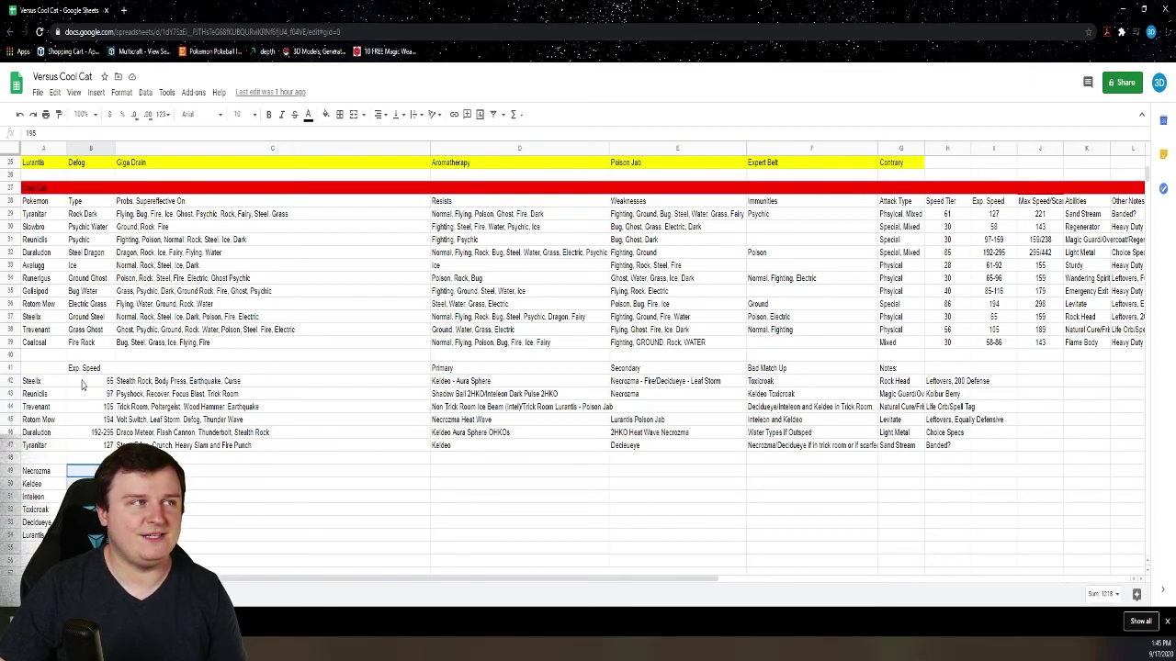
click(91, 419)
click(92, 434)
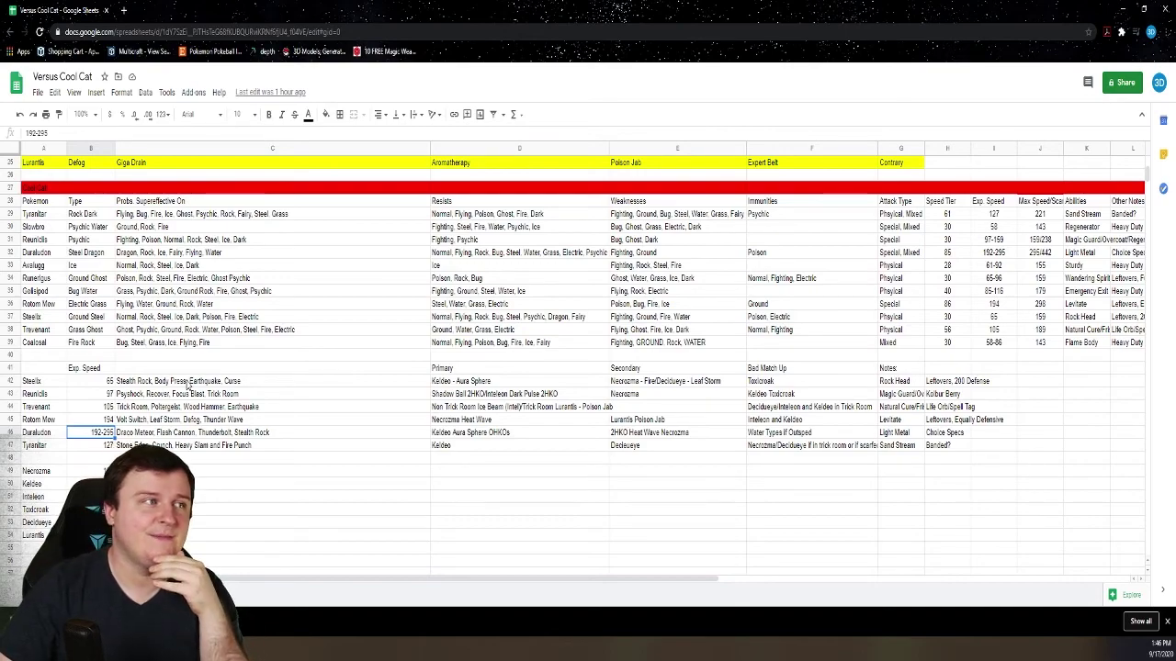
- Go through the Steelix matchup row: expected speed, moves, primary and secondary counters, bad matchup, ability and item notes
key(Up)
key(Up)
key(Up)
key(Up)
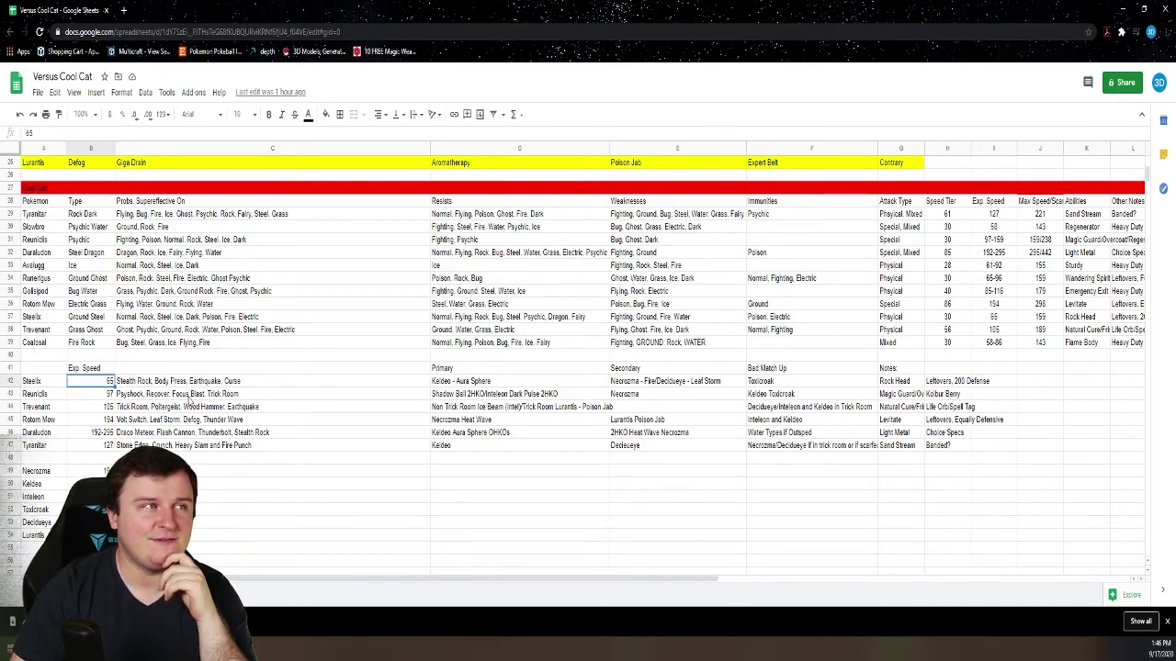
key(Right)
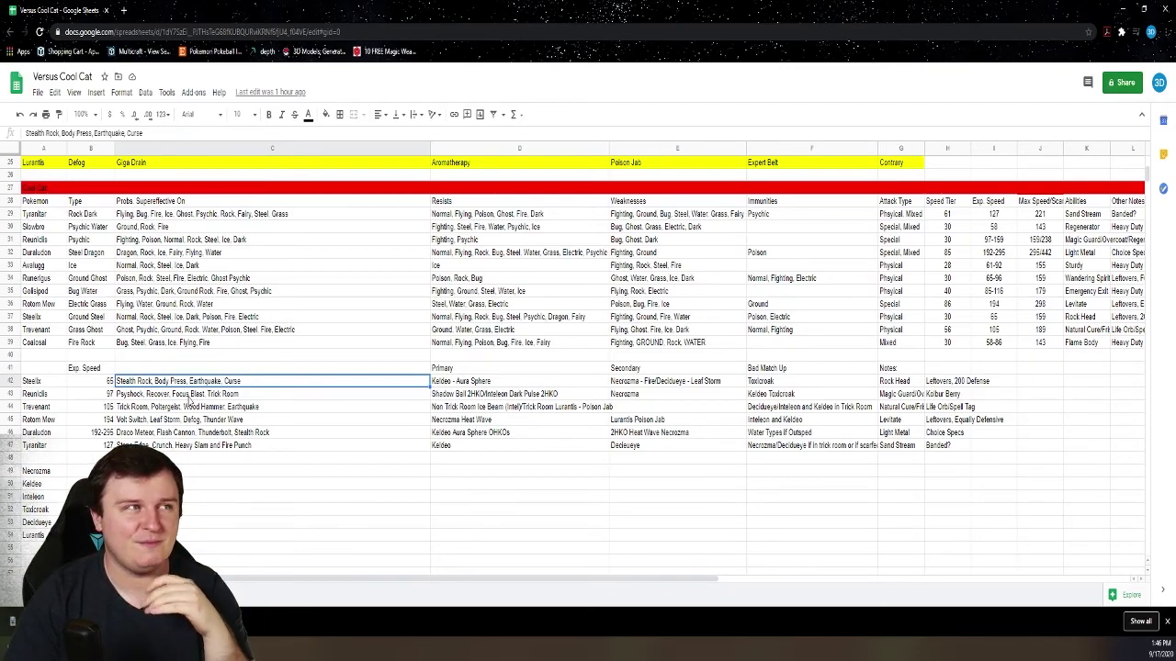
key(Right)
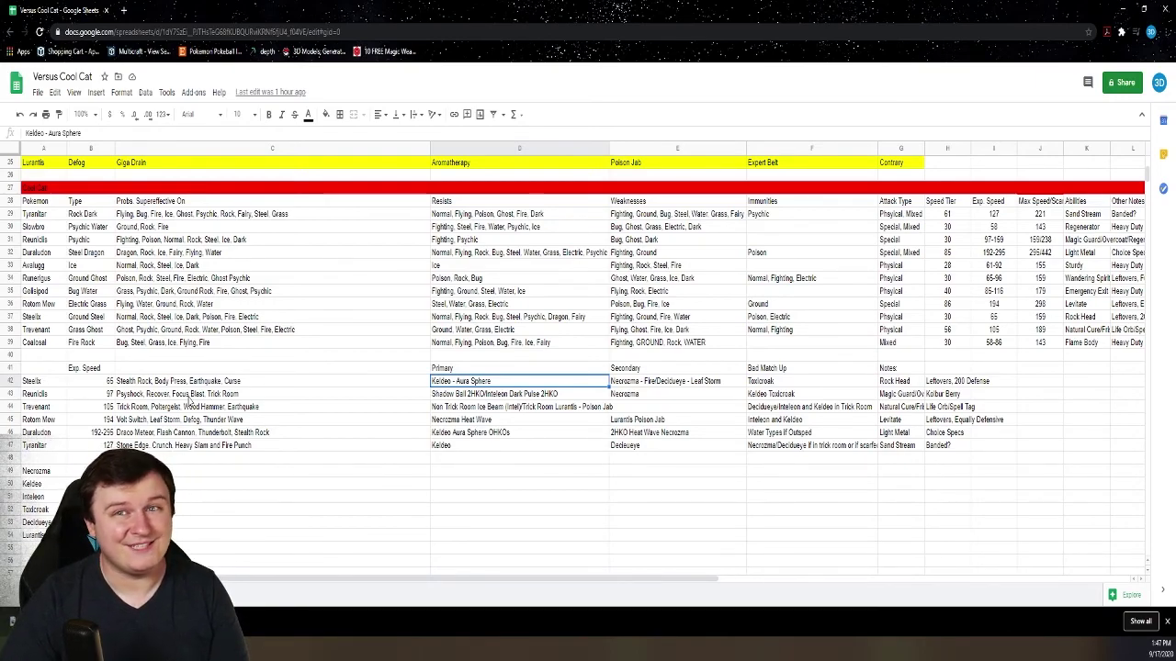
key(Right)
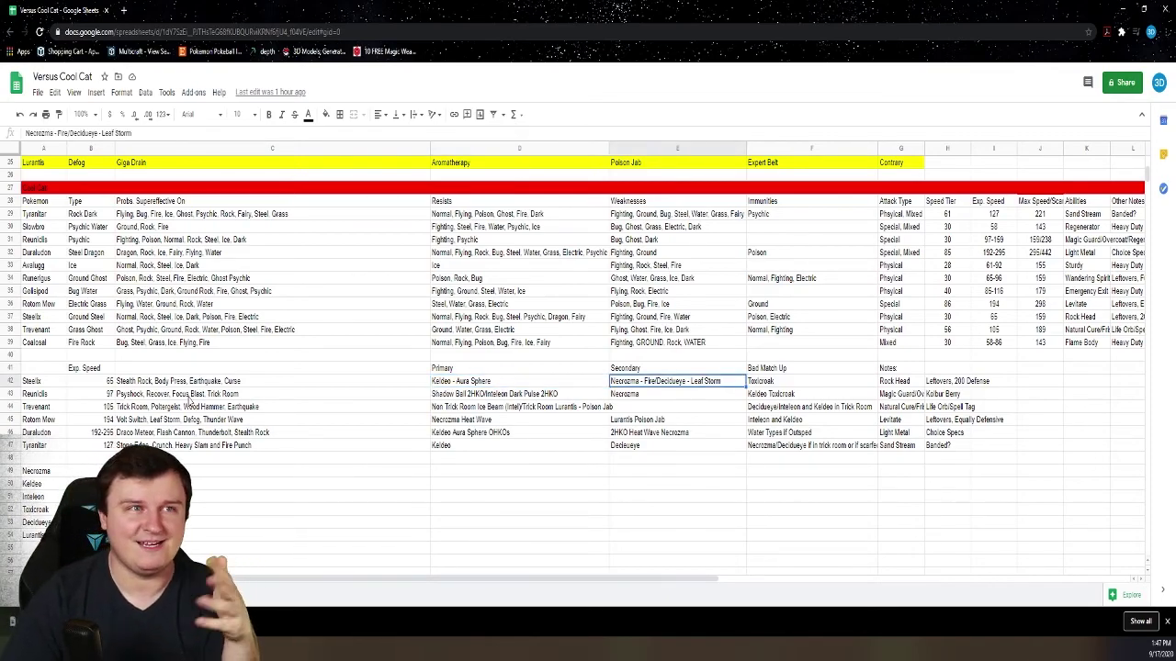
key(Right)
key(Right)
key(Down)
key(Left)
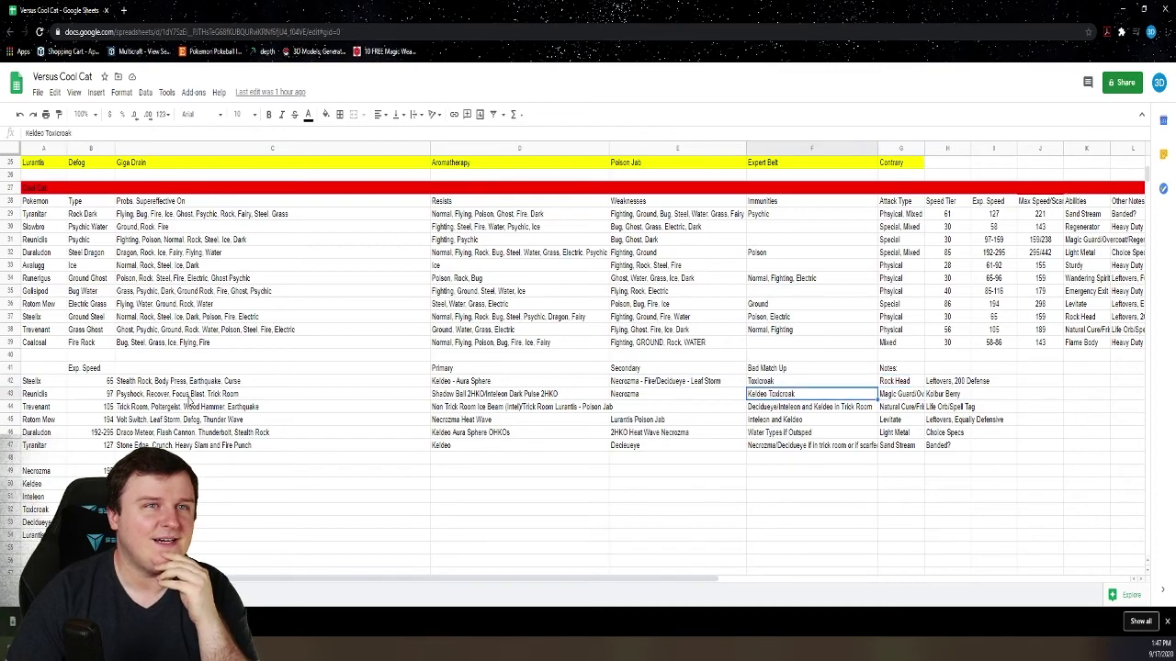
key(Right)
key(Up)
key(Right)
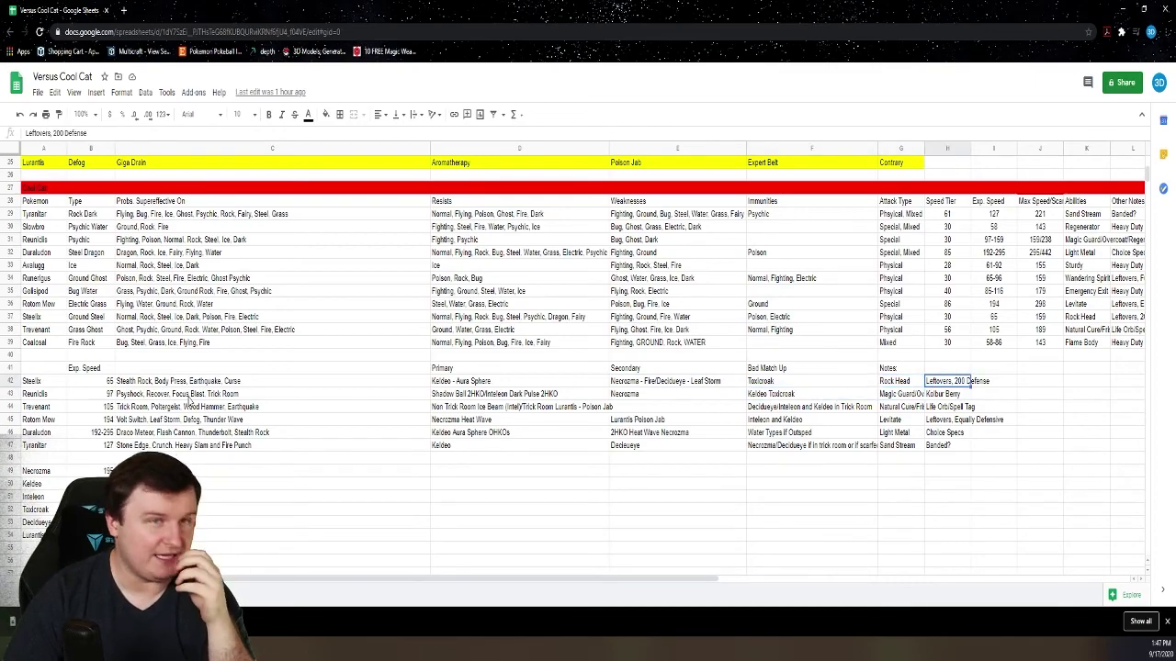
- Go through the Reuniclis matchup row, comparing its item note and predicted moves with the primary and secondary counters
key(Down)
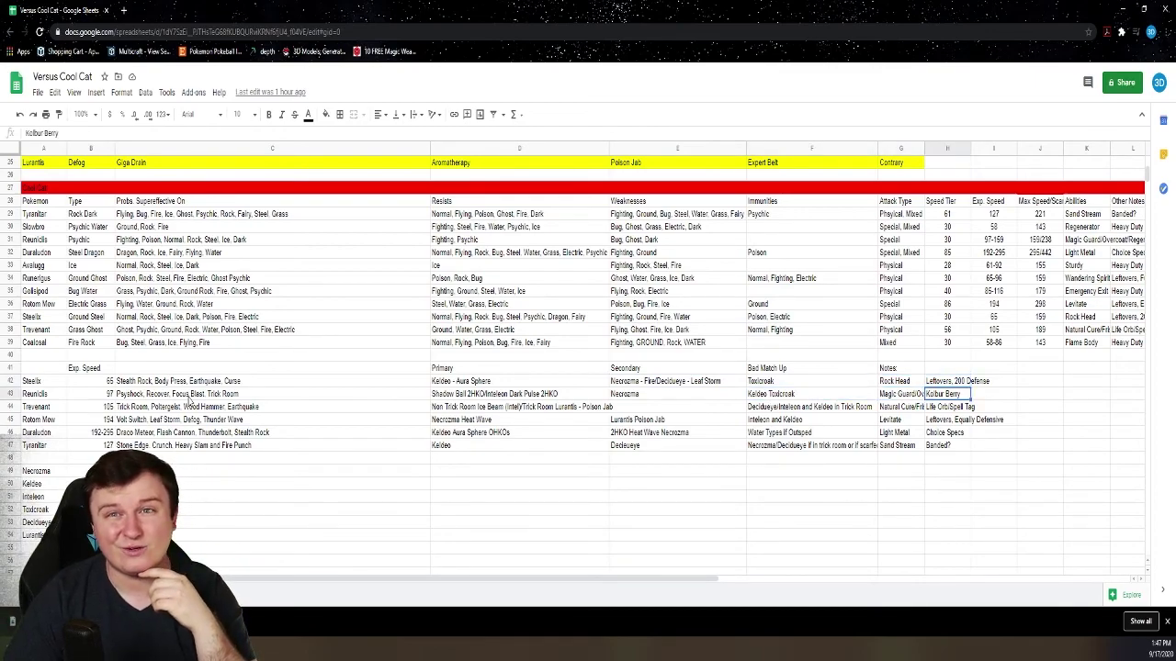
key(Left)
key(Left)
key(Left)
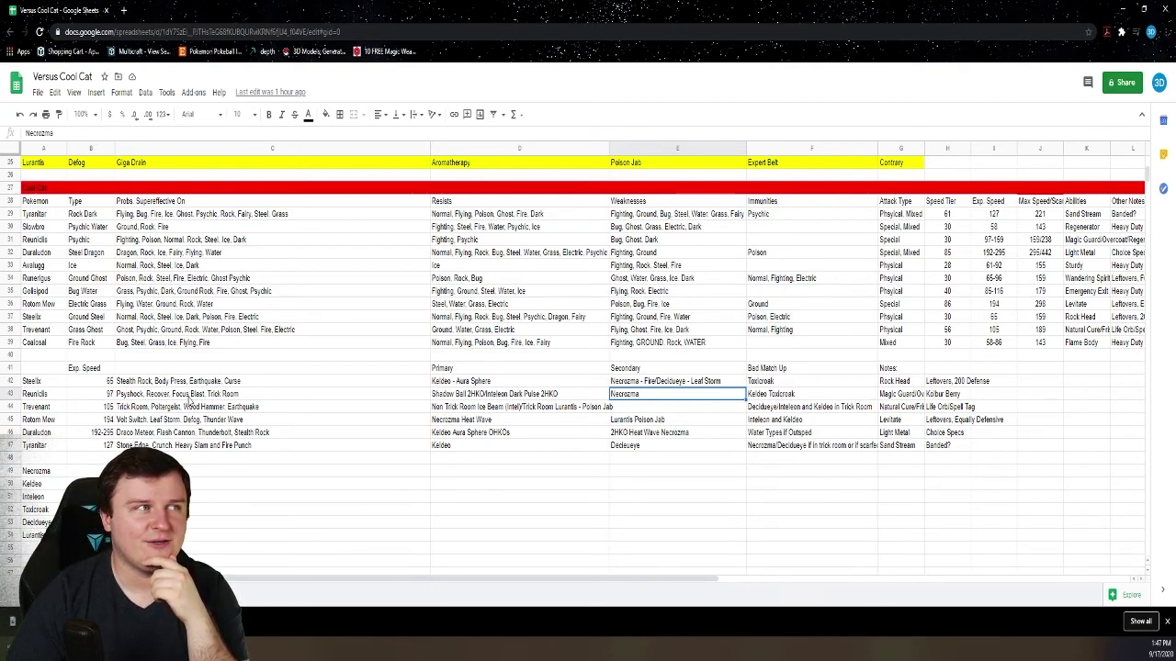
key(Left)
key(Left)
key(Left)
key(Left)
click(189, 400)
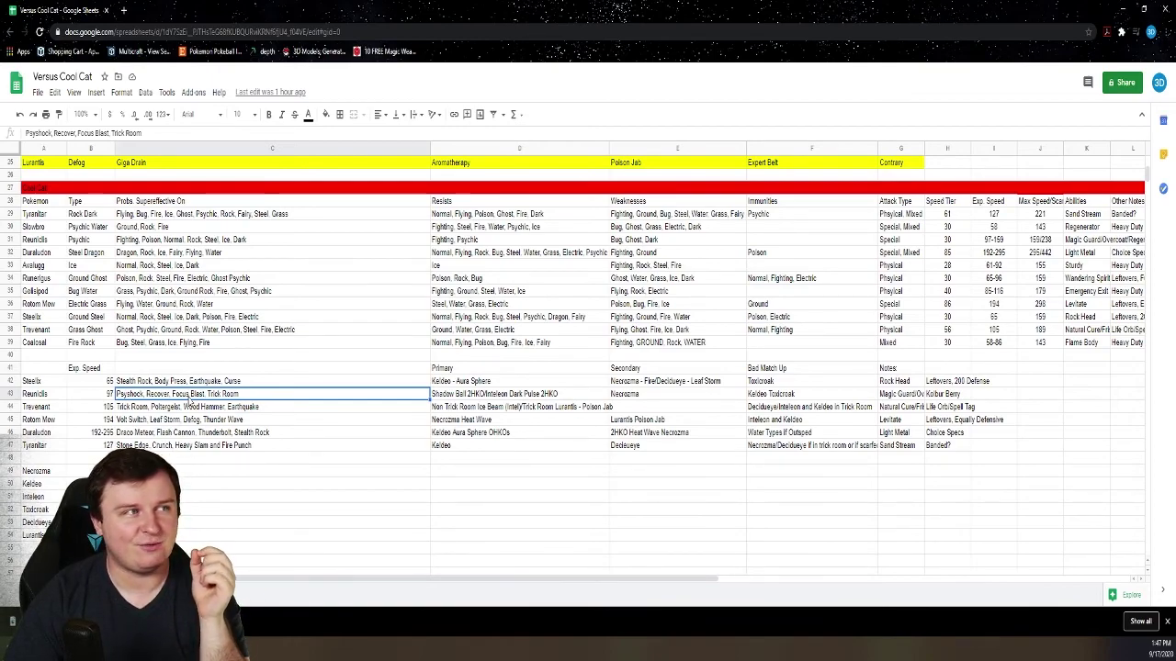
key(Right)
key(Right)
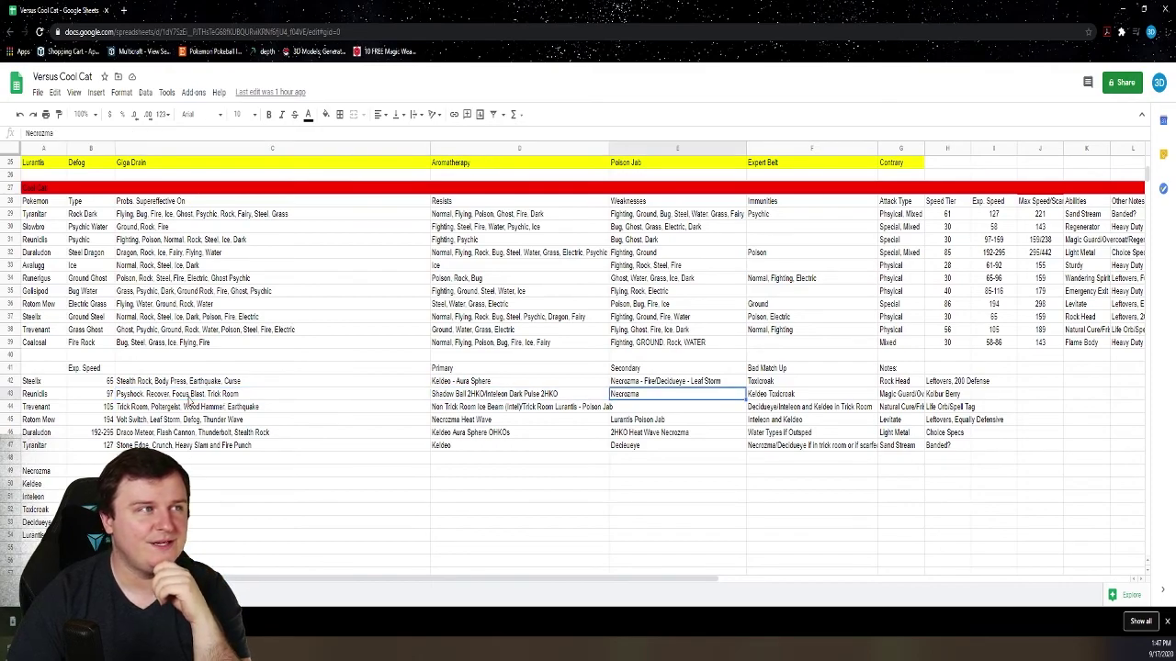
key(Left)
key(Left)
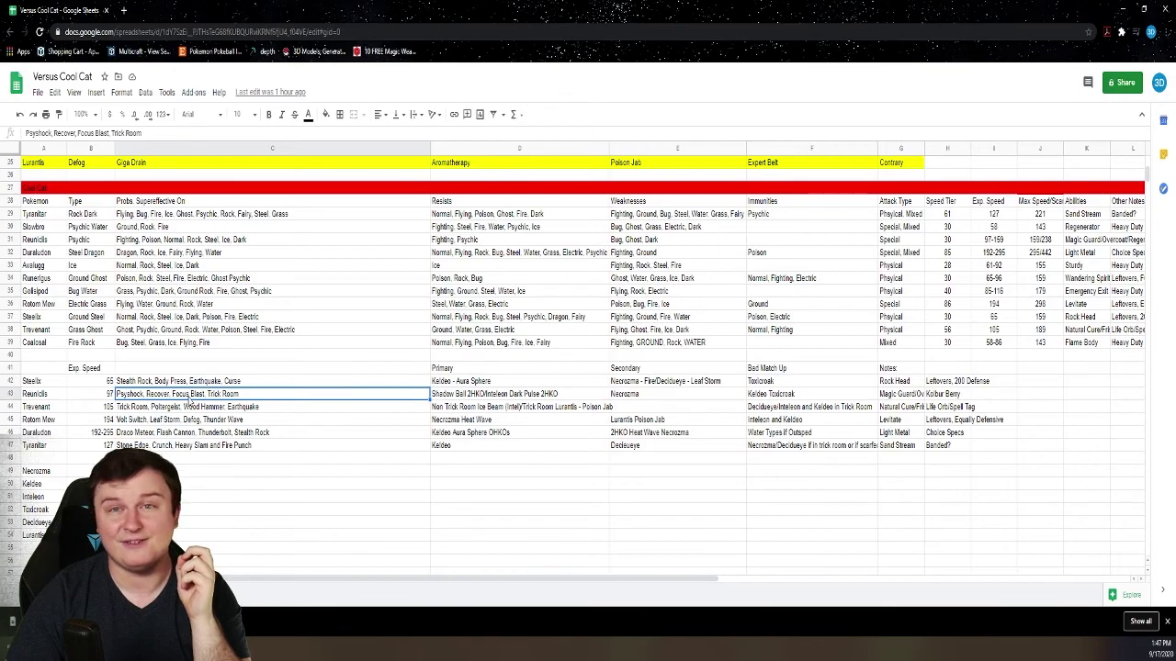
key(Right)
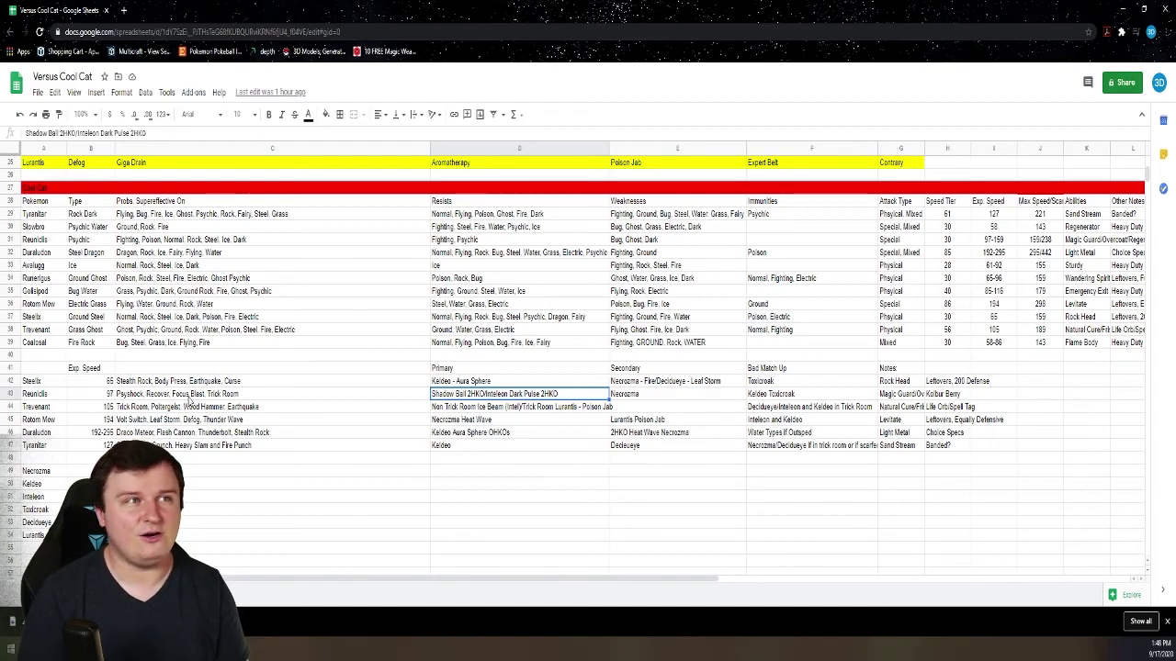
- Check the Reuniclis item, ability and bad matchup entries against the team data
scroll(165, 301, up, 5)
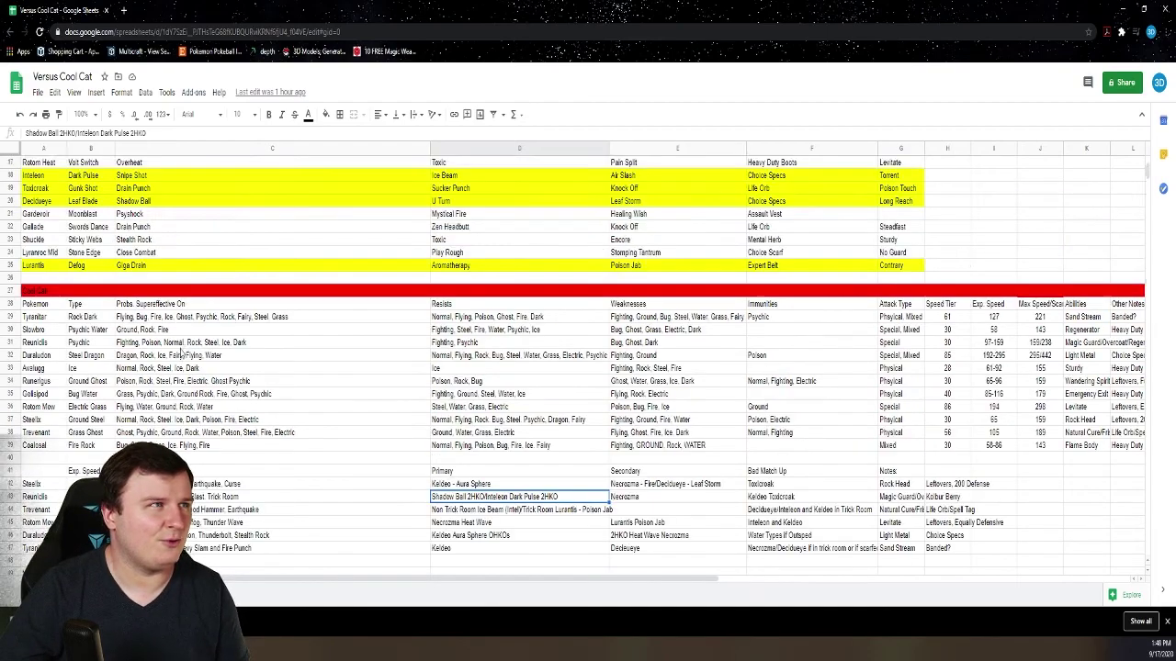
scroll(183, 322, down, 7)
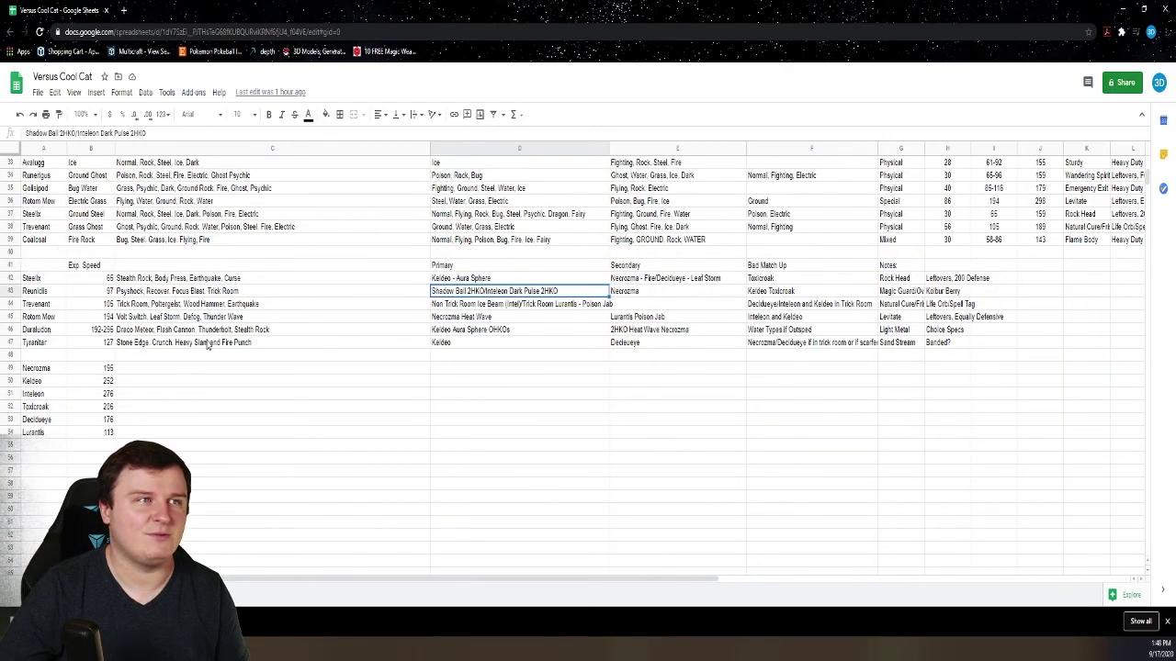
scroll(208, 344, up, 2)
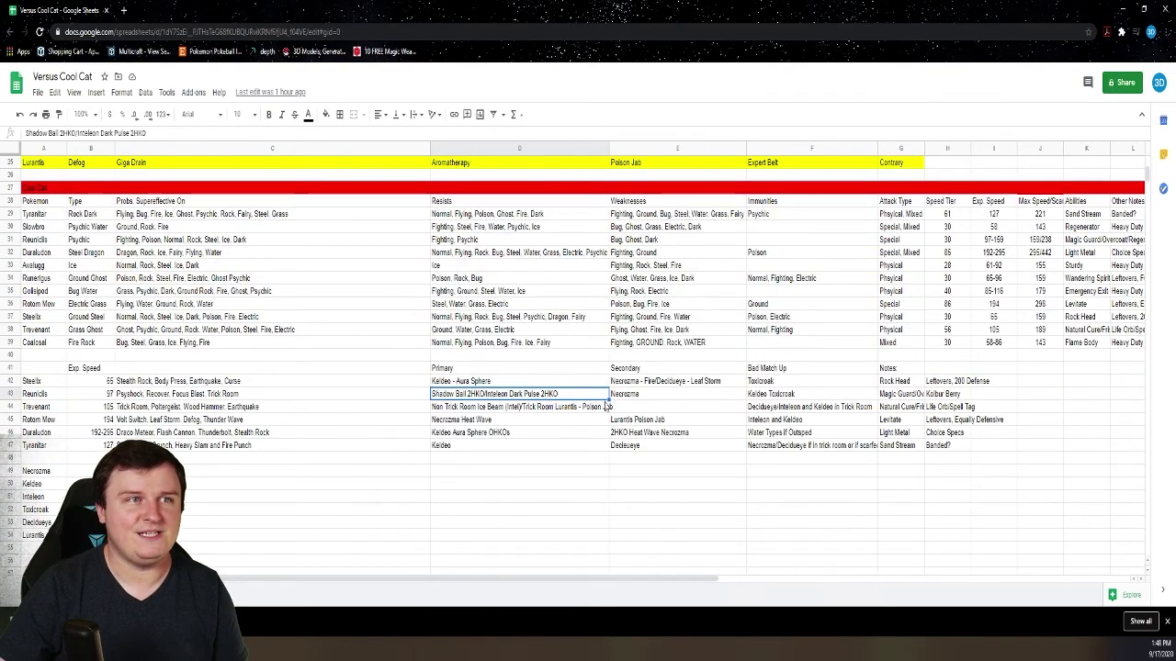
click(946, 394)
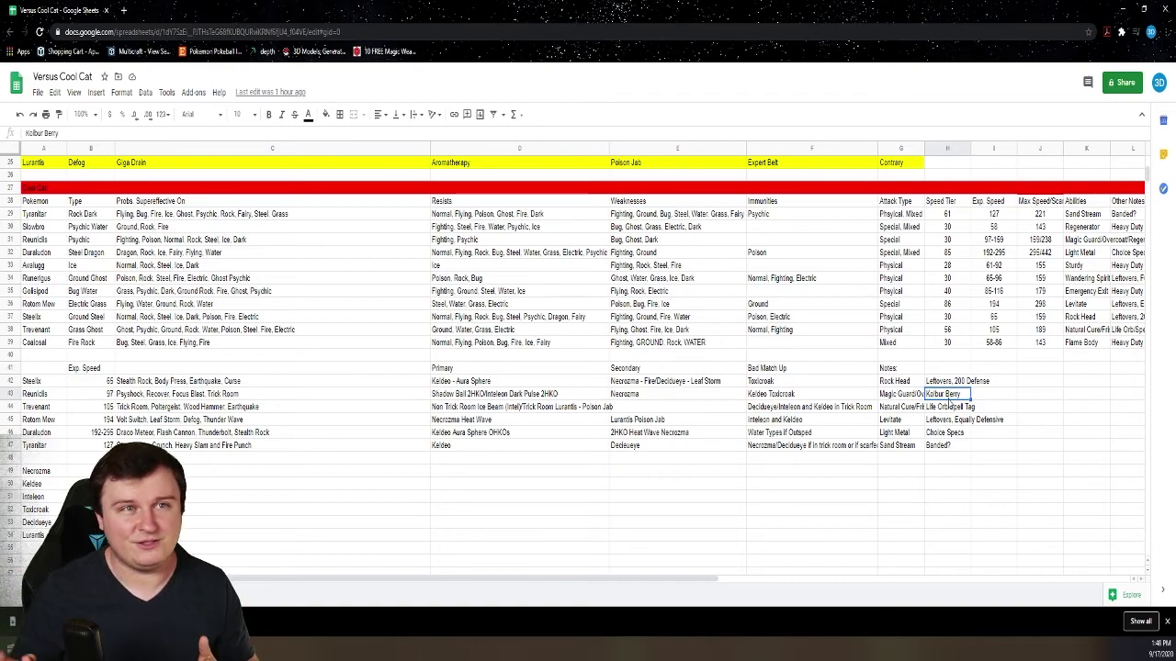
key(Left)
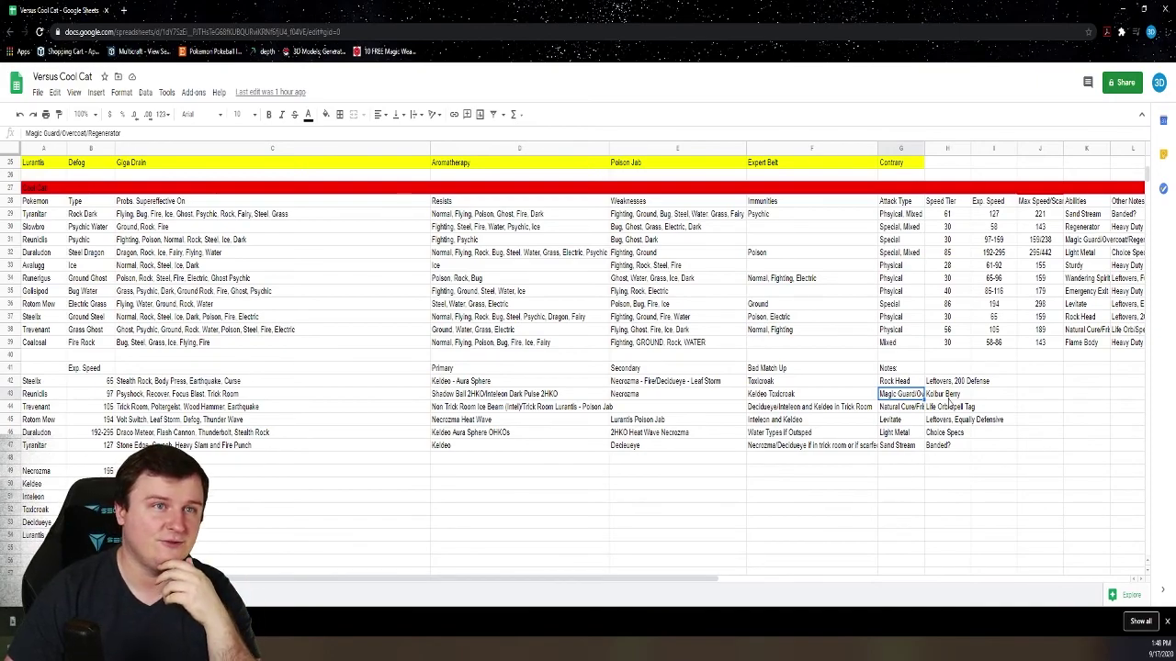
key(Left)
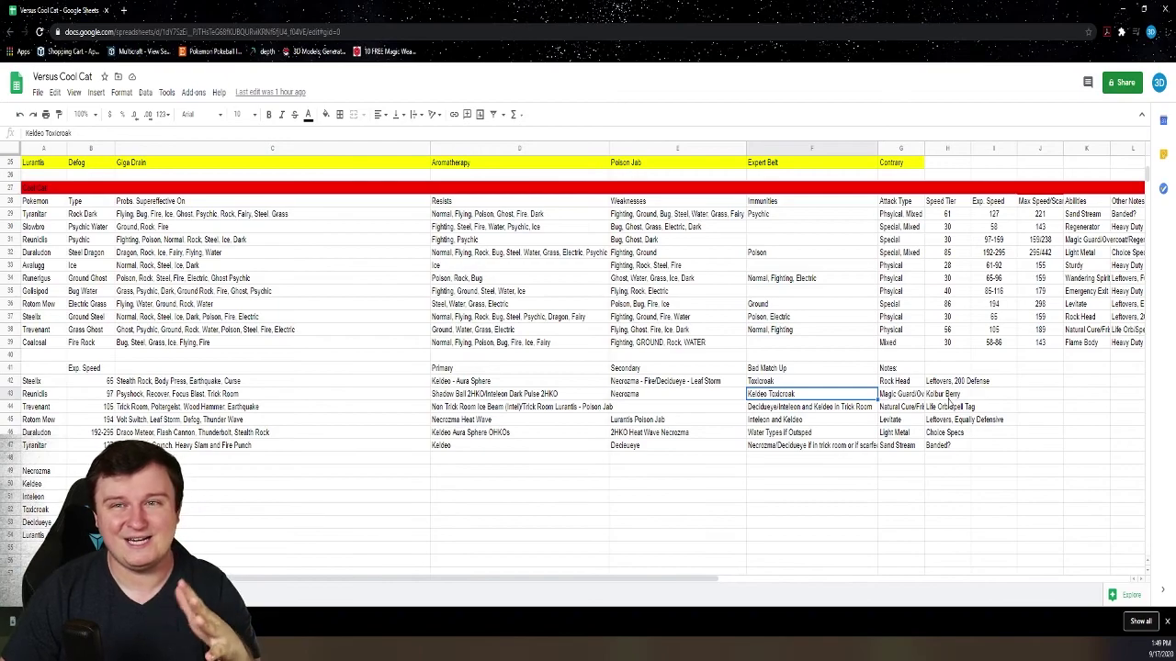
- Examine the Trevenant matchup row from its name and expected speed through its moves to the primary counter
key(Down)
key(Left)
key(Left)
key(Left)
key(Left)
key(Left)
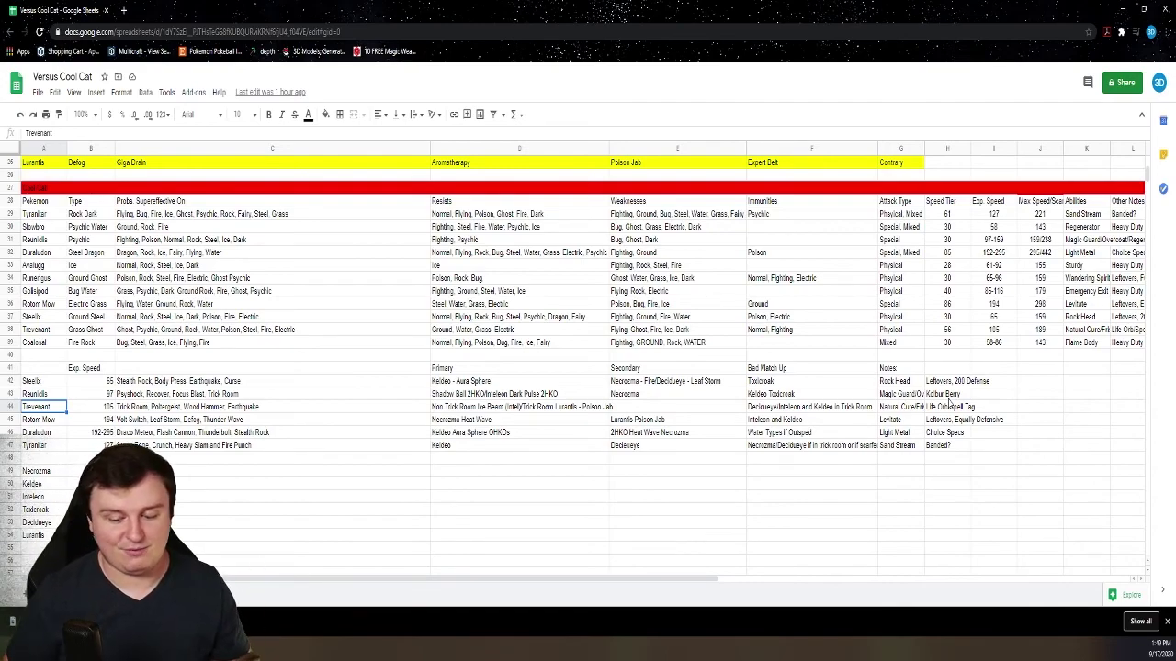
key(Right)
key(Right)
key(Right)
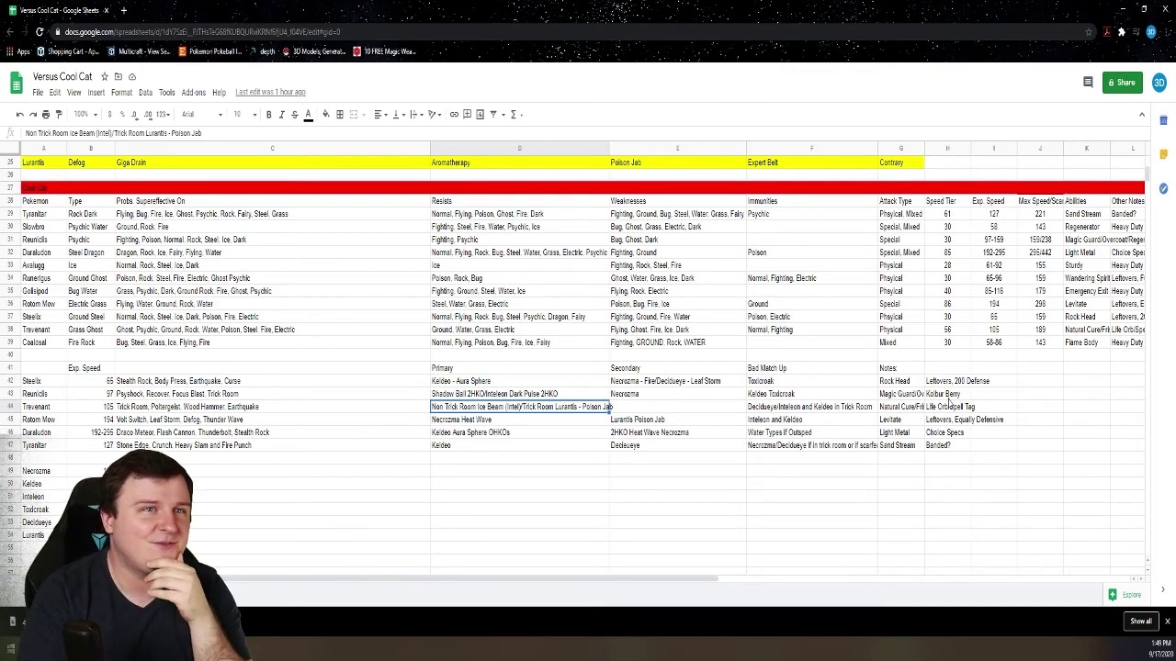
- Check the ability and held item of Lurantis in the highlighted moveset table
scroll(827, 367, up, 3)
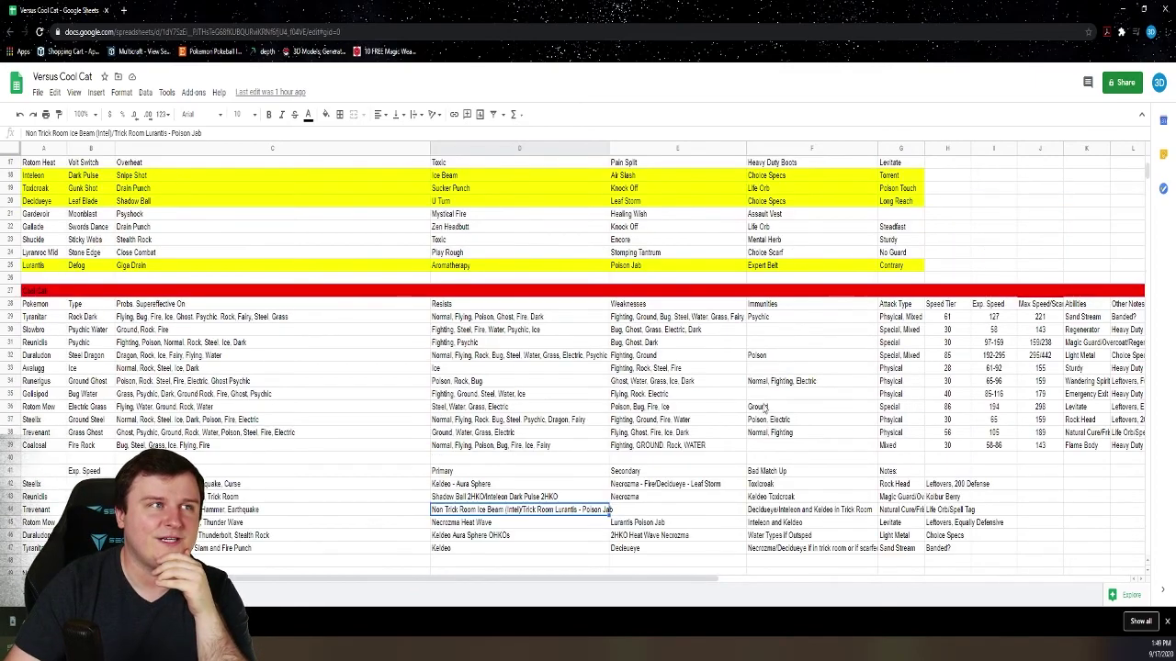
click(907, 265)
click(772, 268)
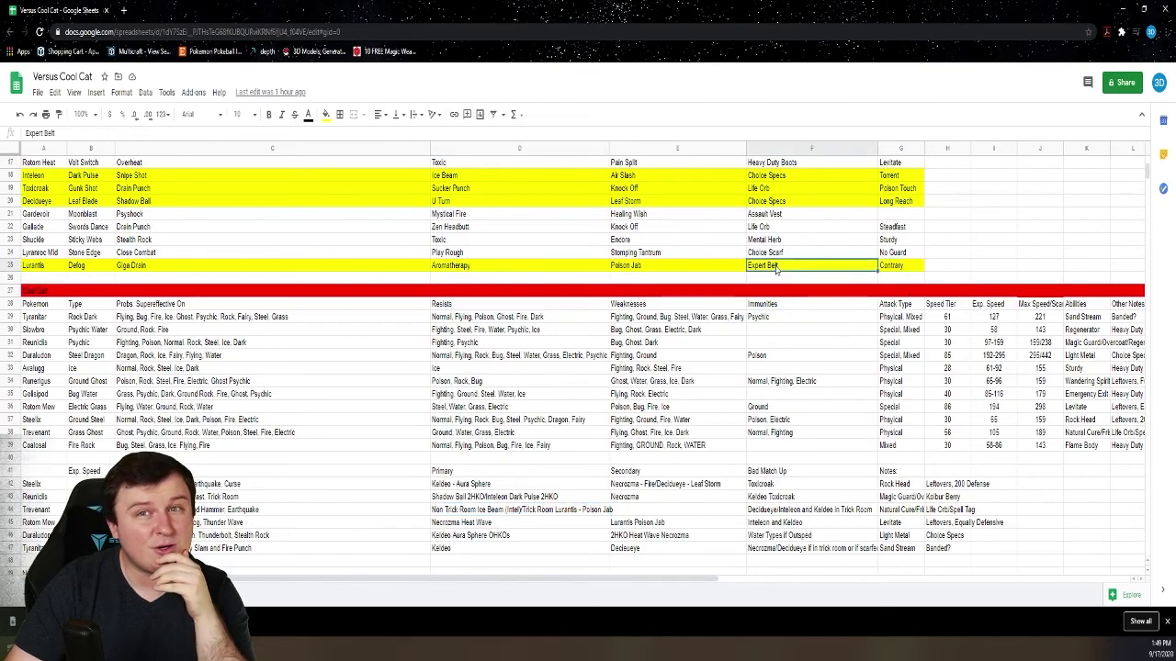
- Examine the secondary counter and bad matchup for Rotom Mow and the Trevenant counters, and return to the team's moveset table
scroll(776, 271, down, 6)
click(655, 329)
click(654, 320)
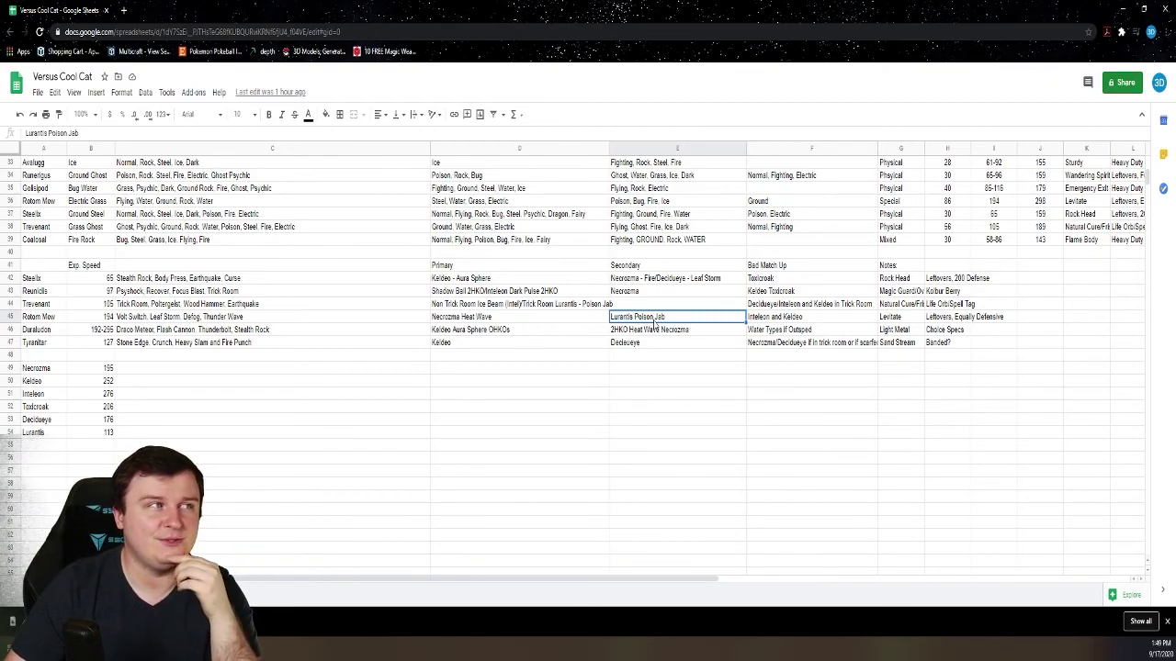
click(785, 322)
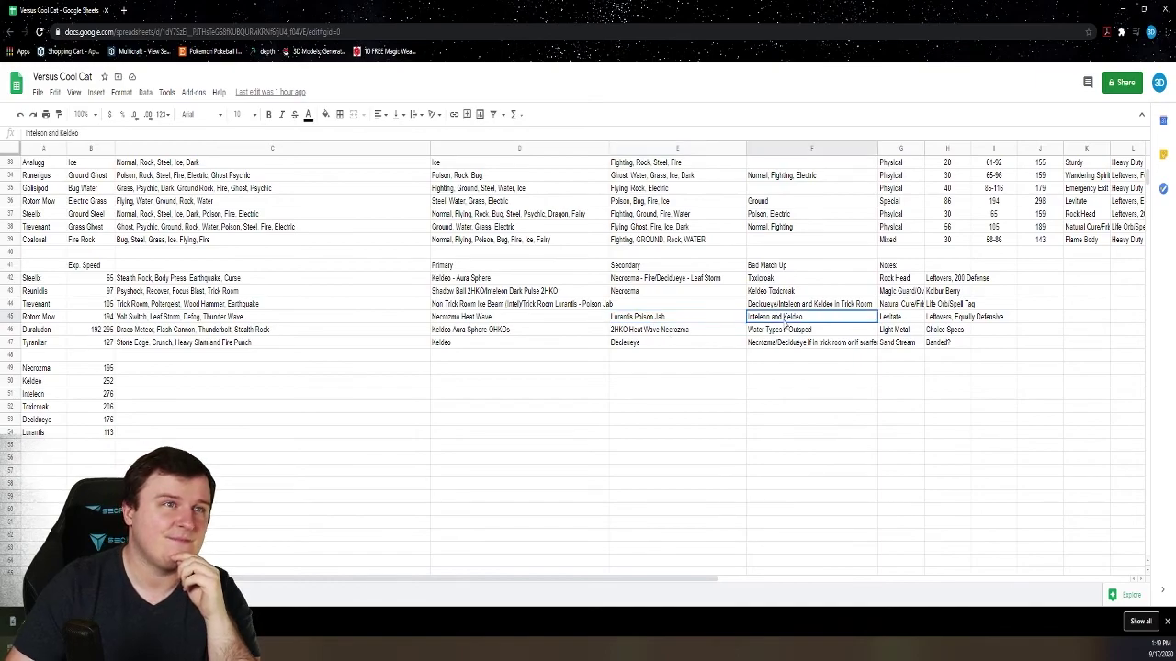
click(712, 322)
click(579, 304)
click(654, 304)
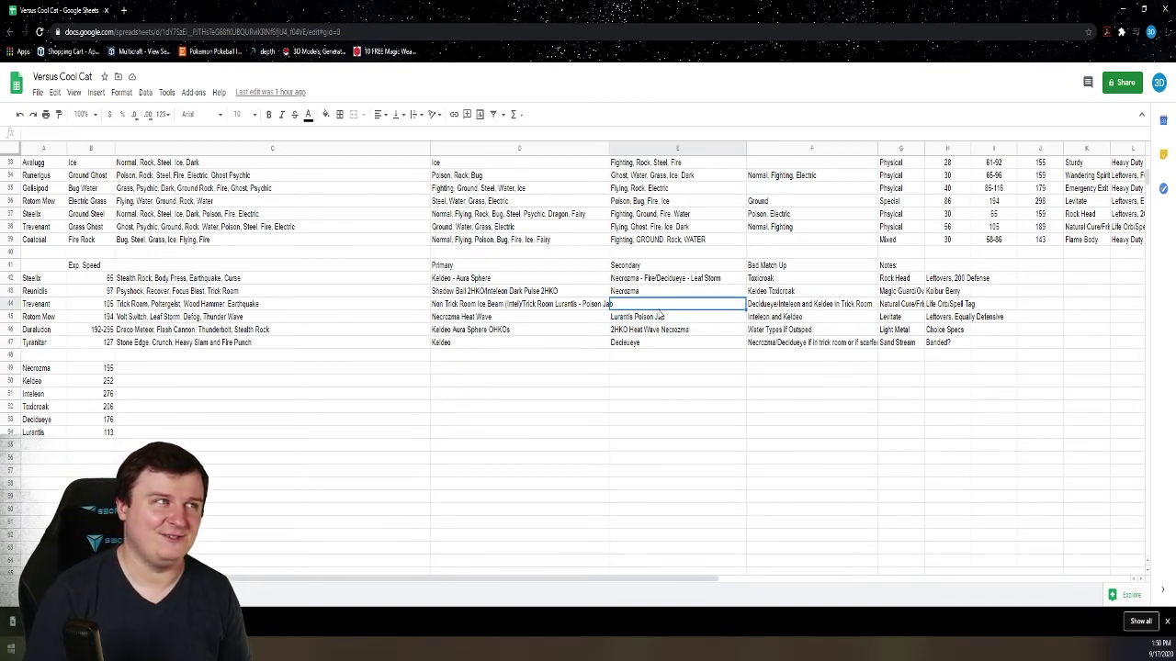
scroll(659, 315, up, 5)
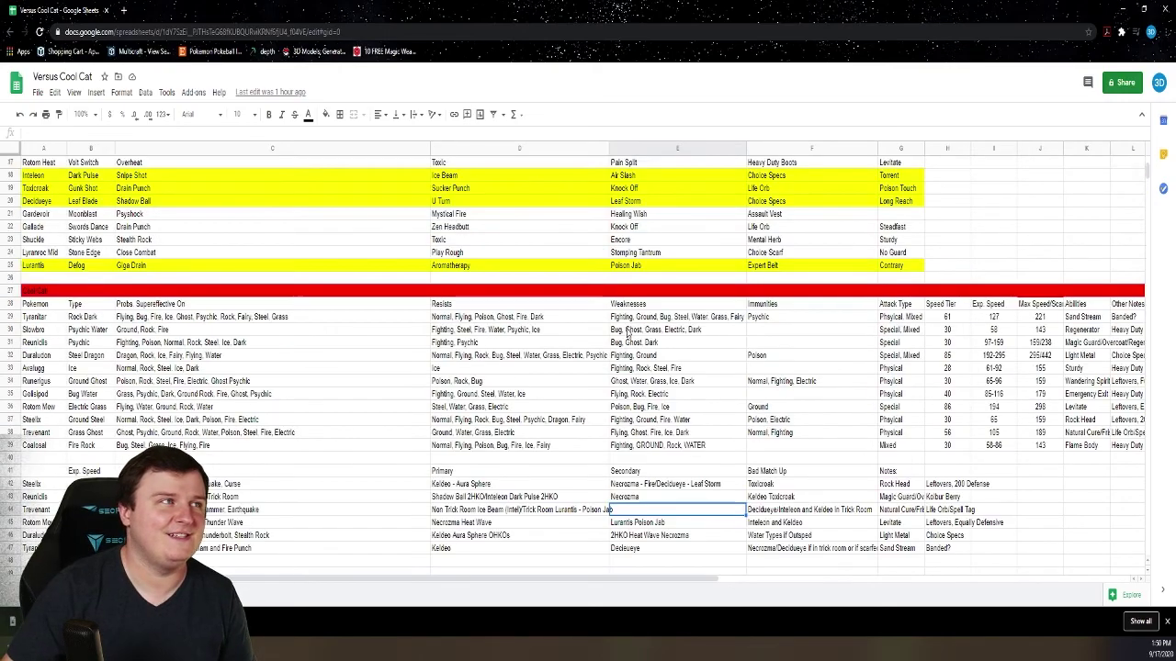
scroll(150, 224, up, 2)
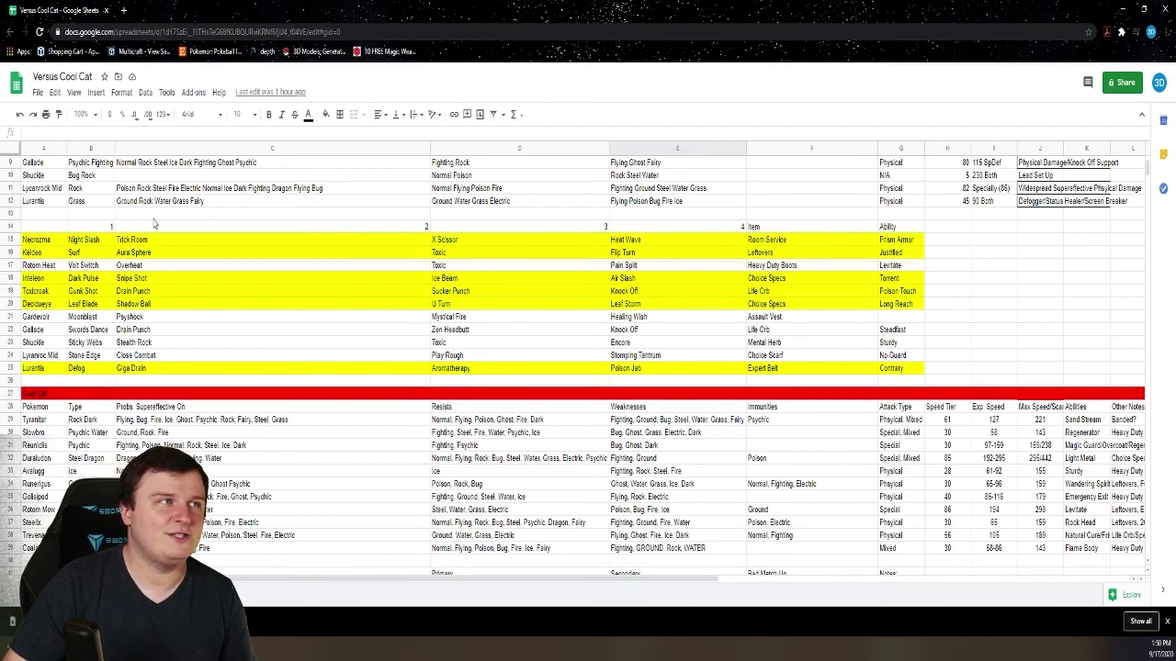
- Enter Toxicroak as the secondary counter for Trevenant in the matchup table
scroll(154, 224, down, 8)
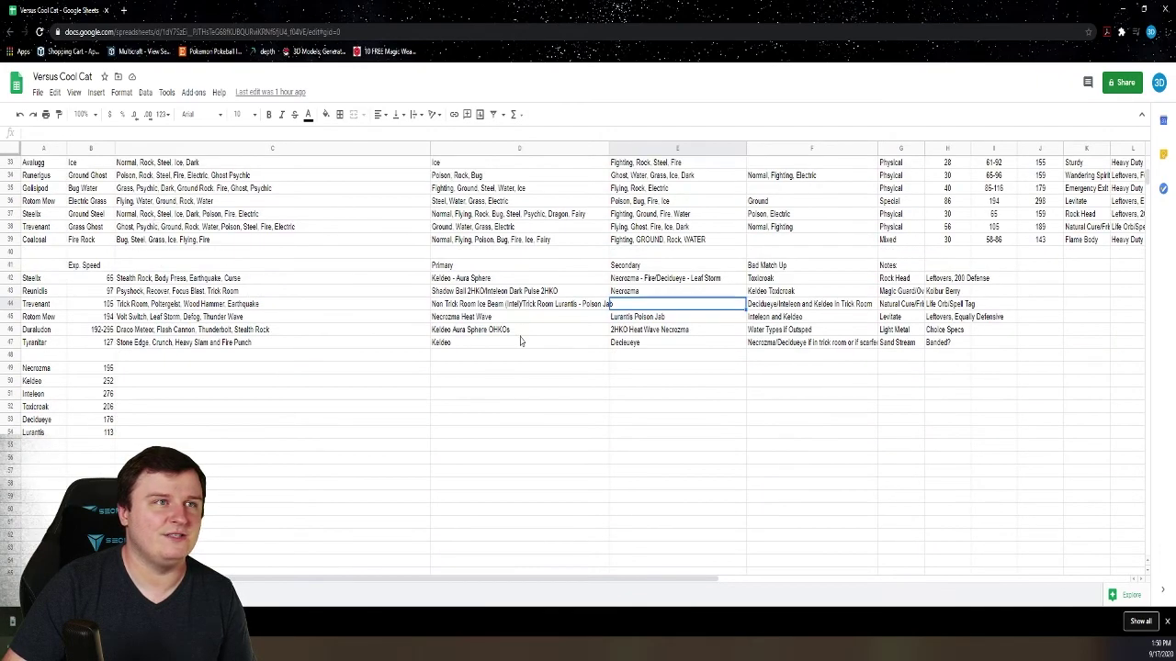
text(Toxicroak)
key(Return)
key(Up)
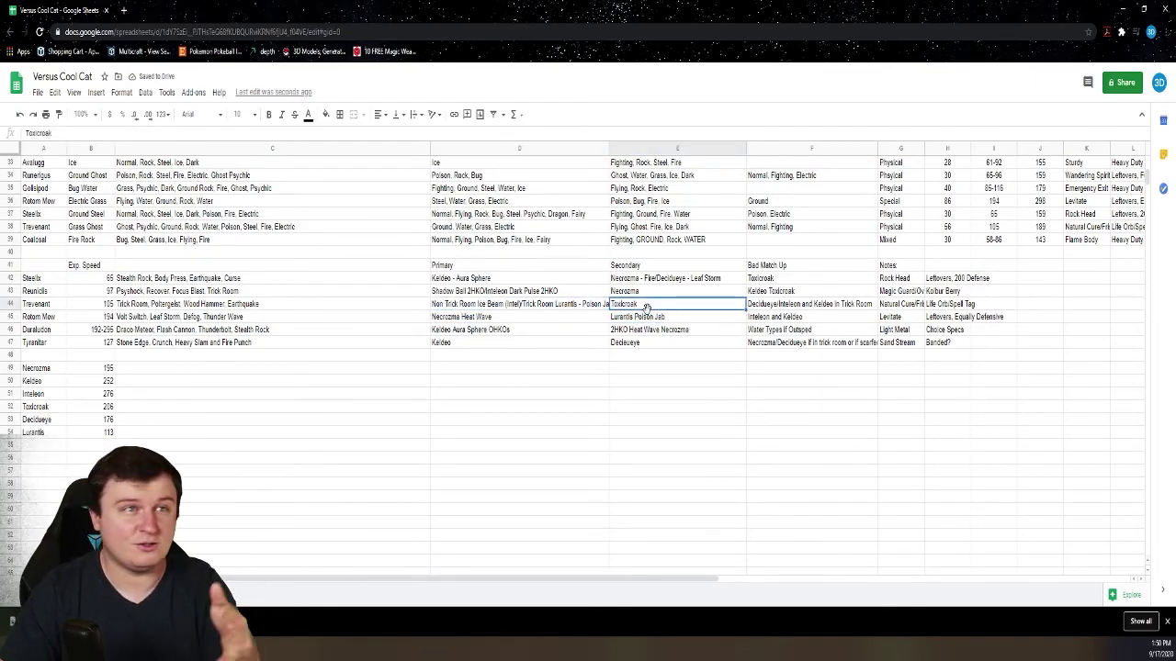
- Check the primary counter for Rotom Mow and the held items of Inteleon and Keldeo in the moveset table
key(Right)
key(Left)
key(Down)
key(Left)
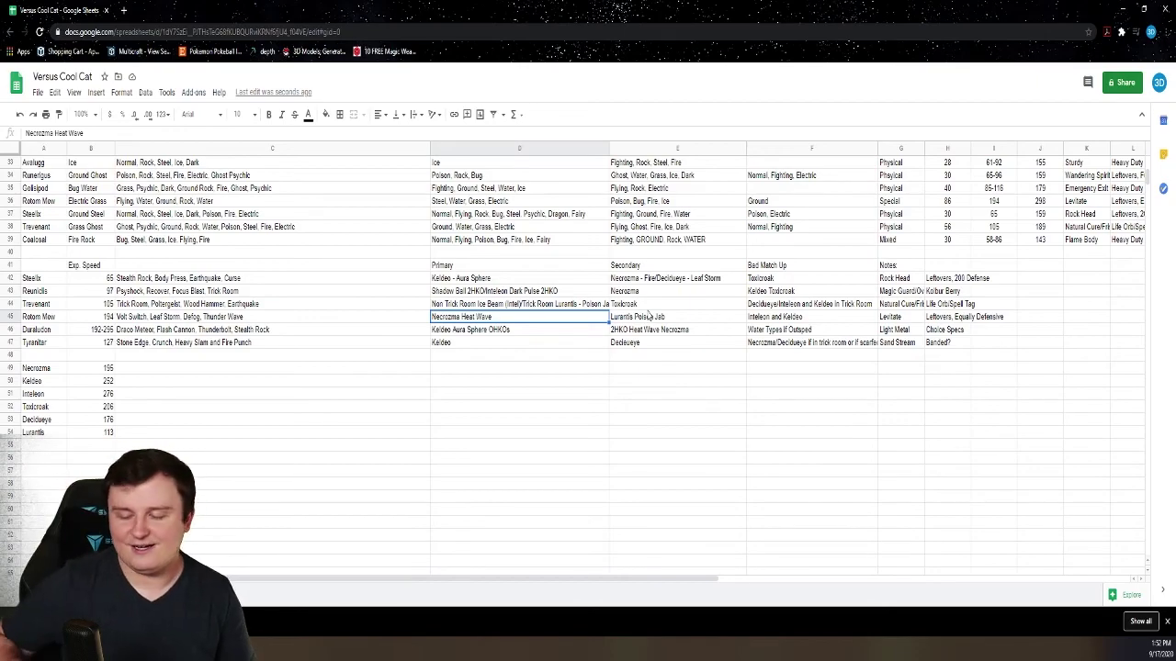
scroll(517, 239, up, 8)
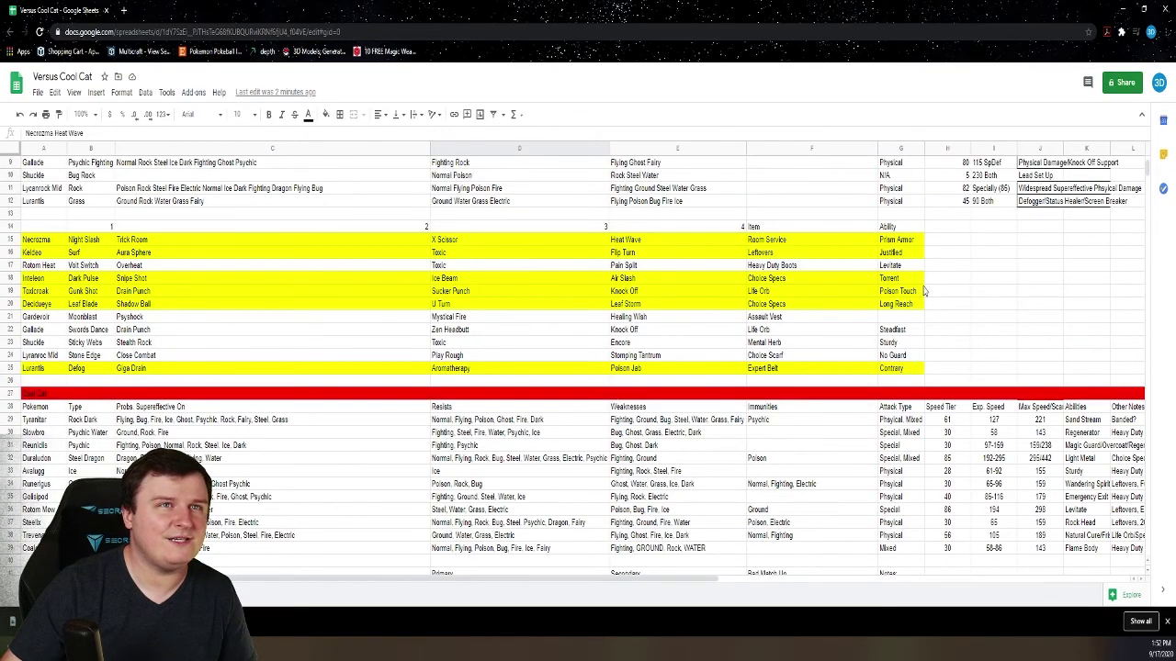
click(822, 280)
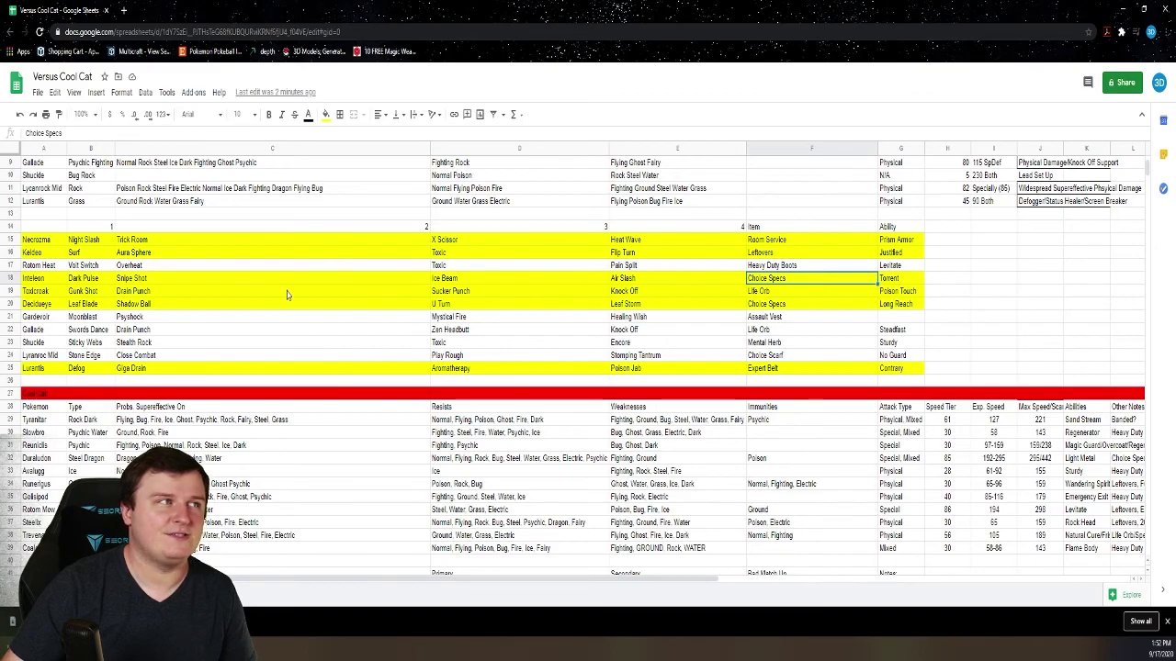
click(826, 255)
scroll(598, 283, down, 10)
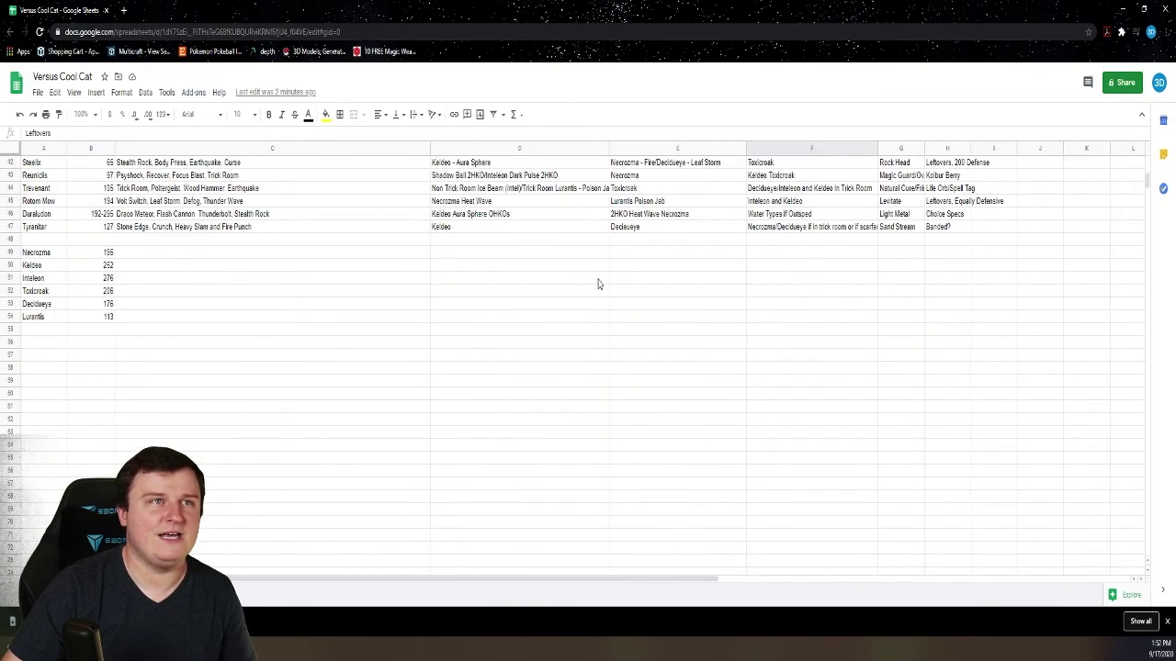
scroll(598, 284, up, 4)
scroll(336, 326, up, 2)
scroll(337, 325, down, 4)
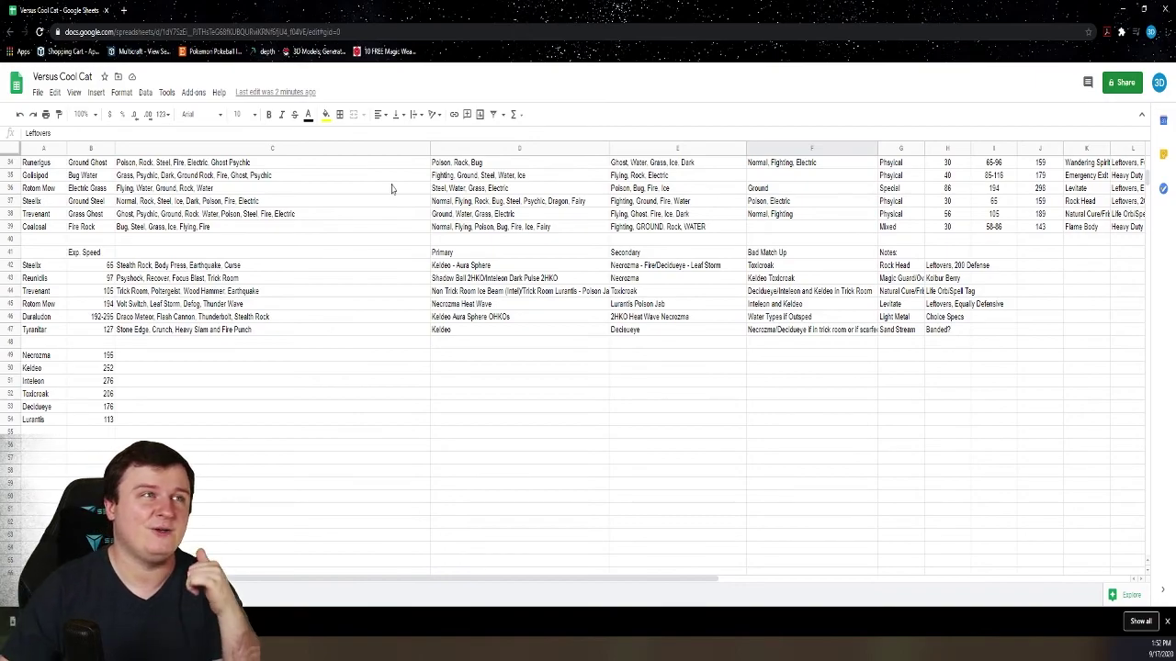
- Check the primary and secondary counters for Duraludon against Necrozma's resistances in the team table
click(521, 332)
click(528, 321)
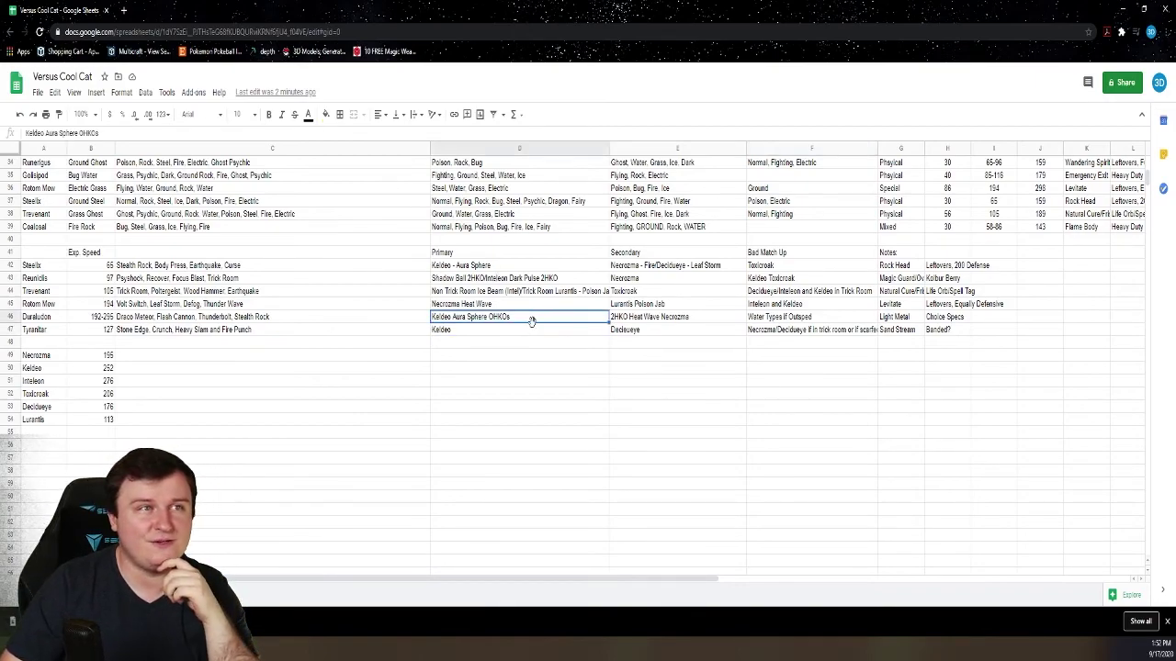
click(653, 316)
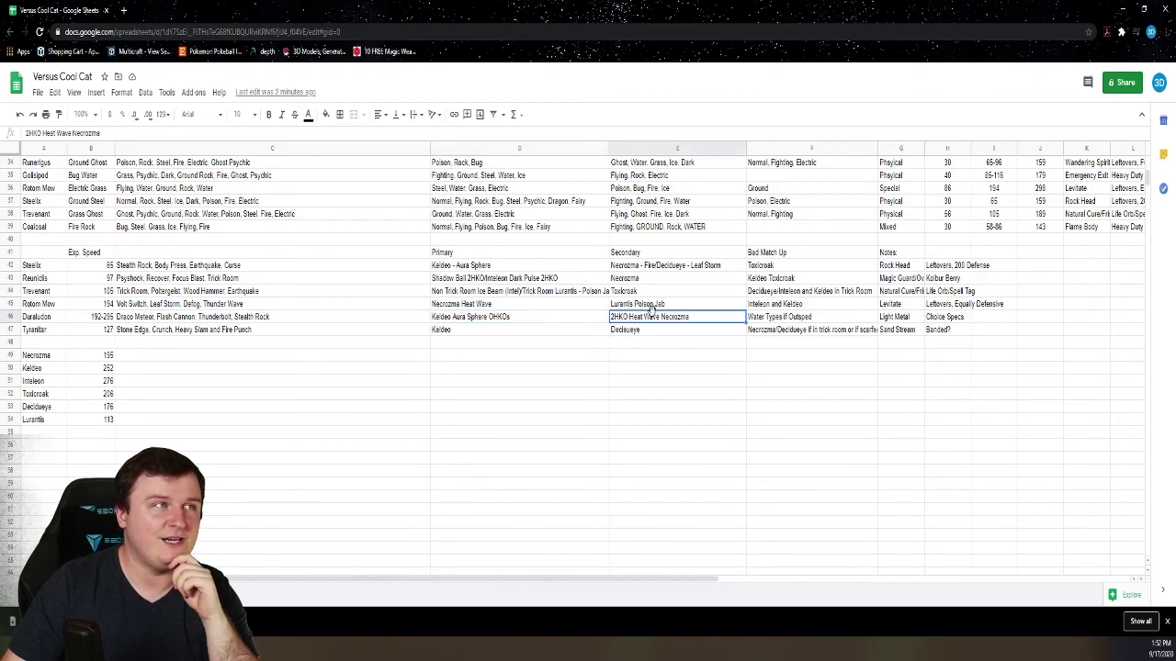
scroll(652, 308, up, 10)
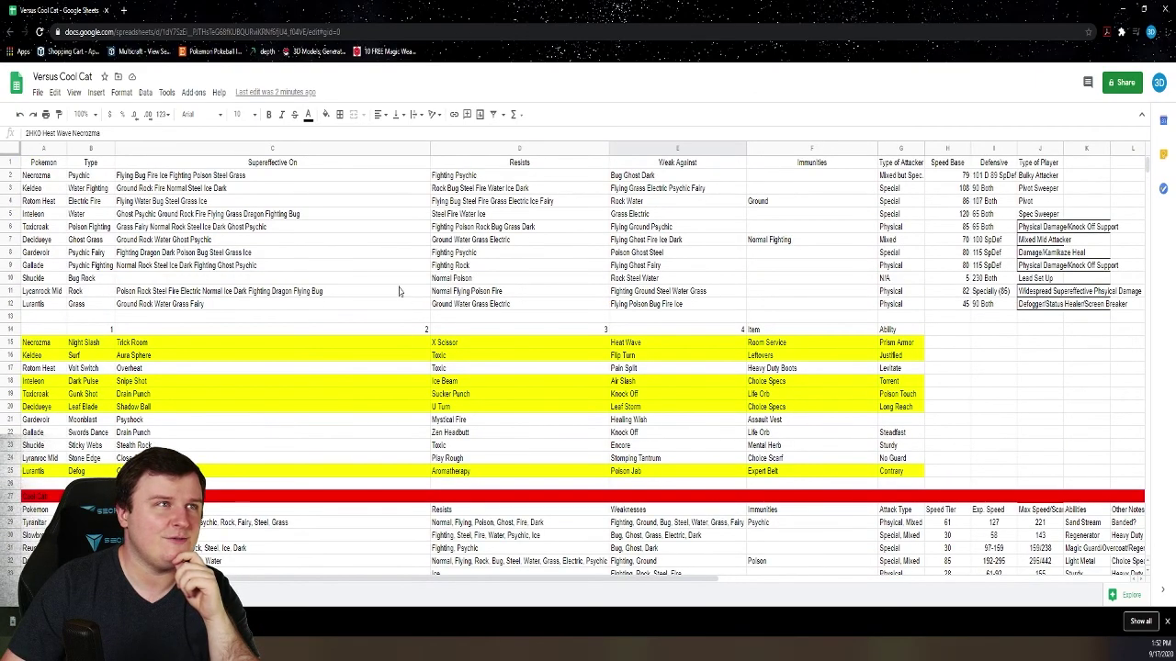
click(588, 177)
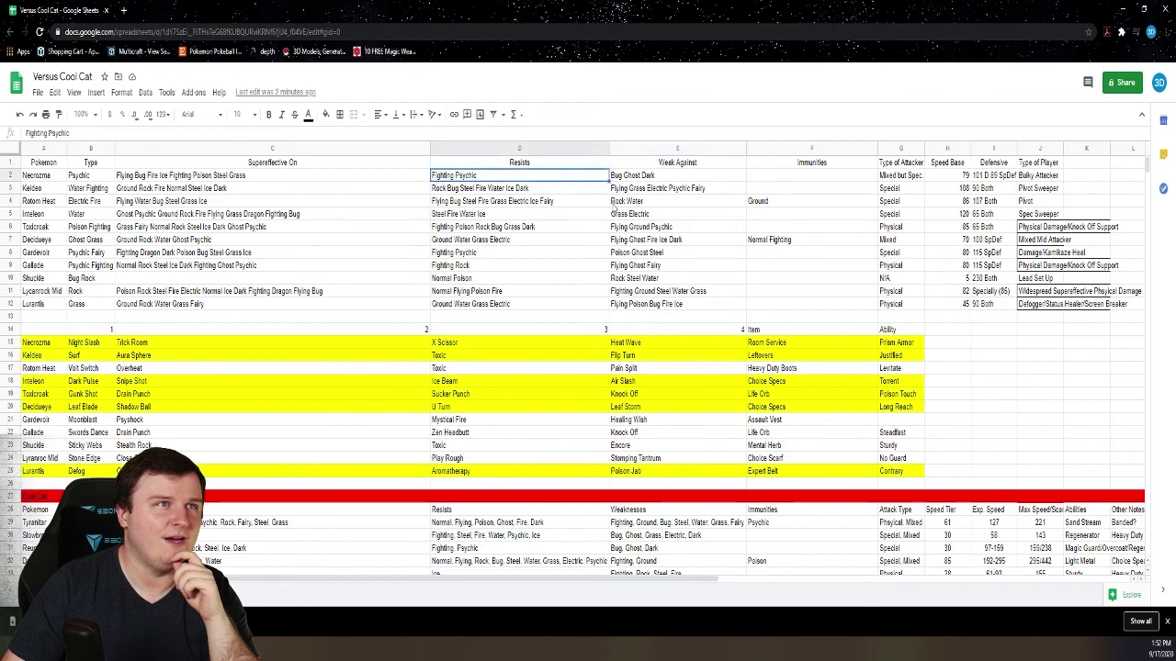
- Calculate 67% of Necrozma's speed beside its speed value with =B49*0.67, and clear the result
scroll(612, 210, down, 10)
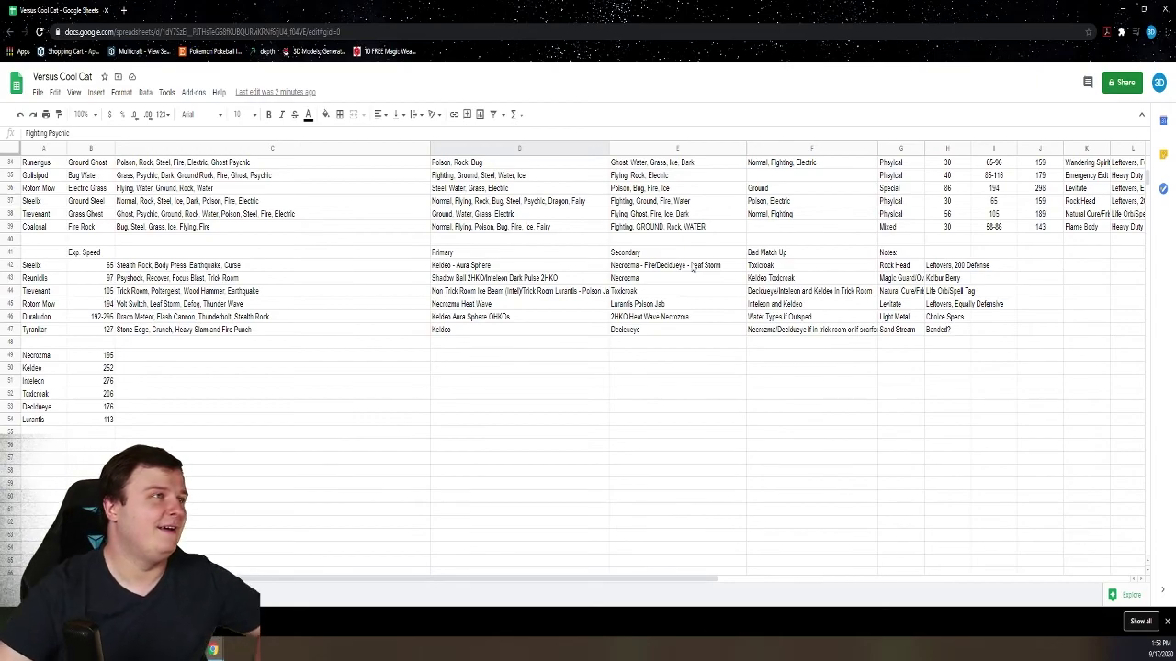
click(226, 421)
click(128, 381)
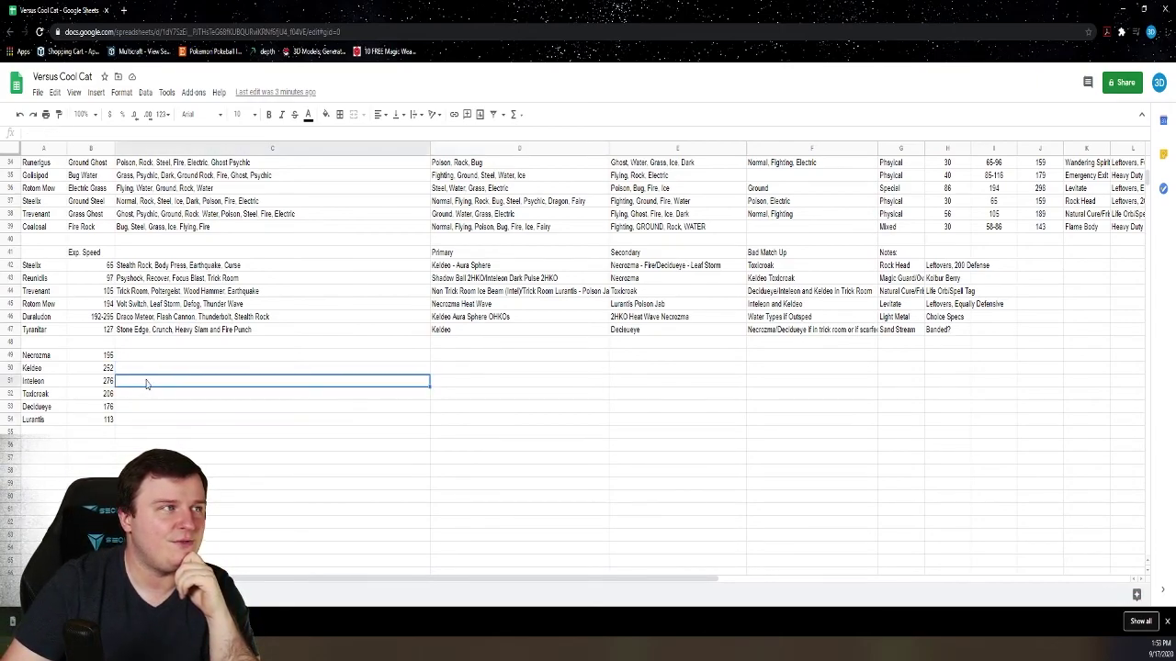
key(Up)
key(Up)
text(=B49*0.67)
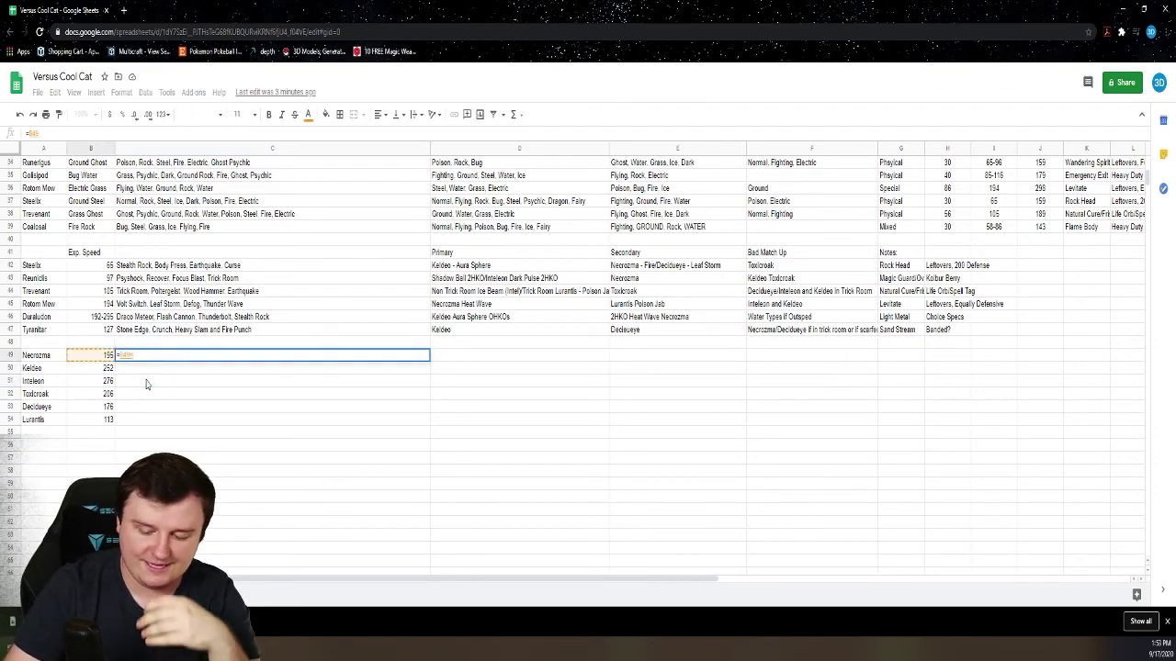
key(ctrl+Return)
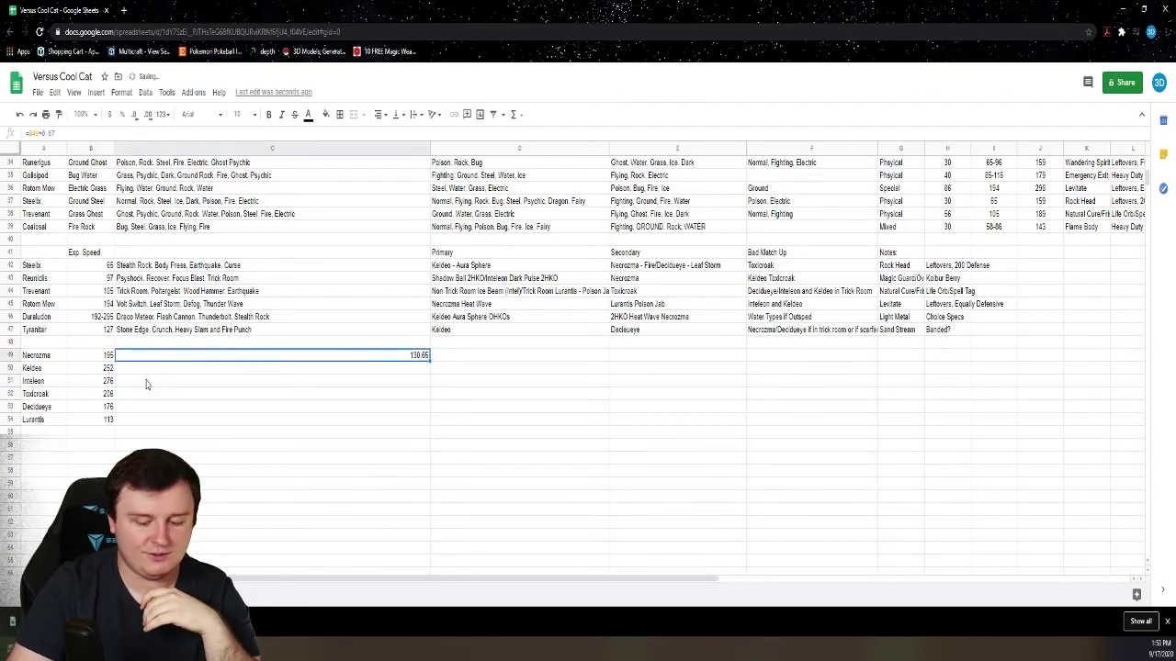
key(Delete)
- Compare the expected speeds of Tyranitar, Duraludon and Rotom Mow with Necrozma's speed
key(Left)
key(Up)
key(Up)
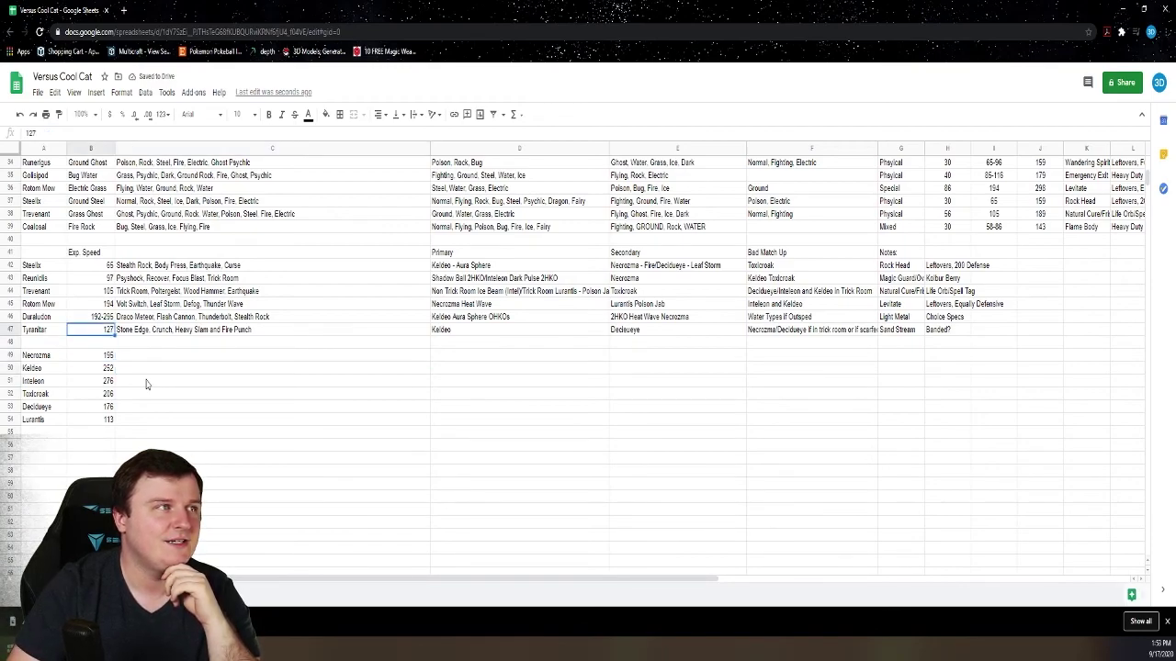
key(Down)
key(Down)
key(Up)
key(Up)
key(Up)
key(Up)
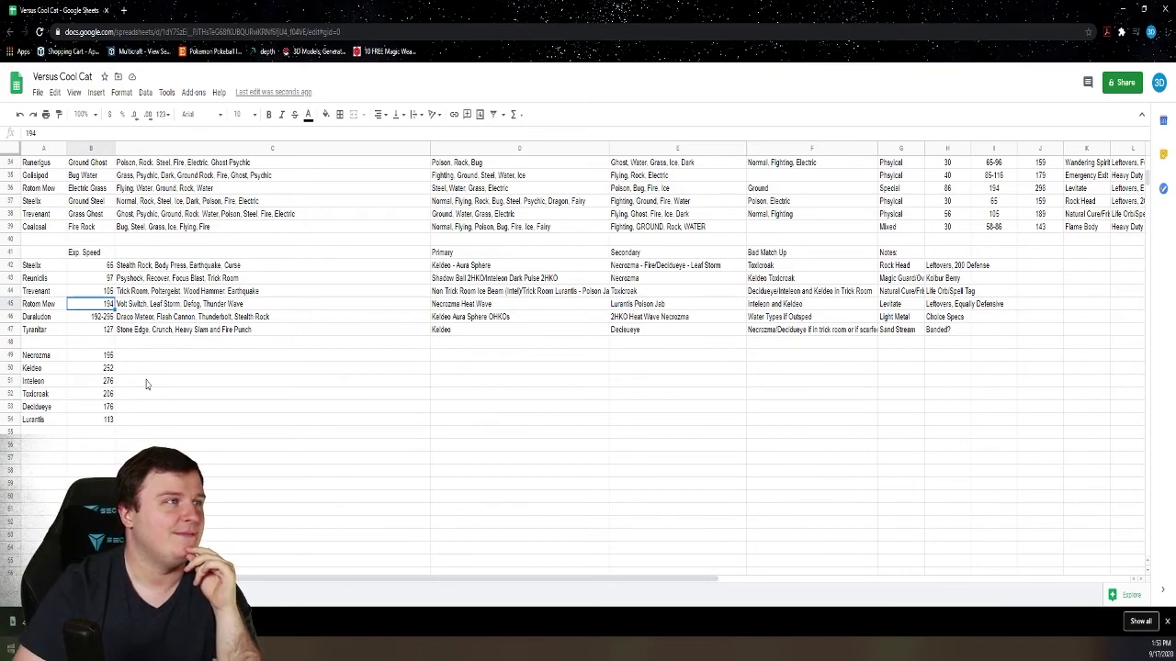
- Examine the Duraludon matchup row from its expected speed to its bad matchup
key(Down)
key(Right)
key(Right)
key(Right)
key(Right)
- Examine the Tyranitar matchup row from its name through its moves, counters and bad matchup
key(Down)
key(Left)
key(Left)
key(Left)
key(Left)
key(Left)
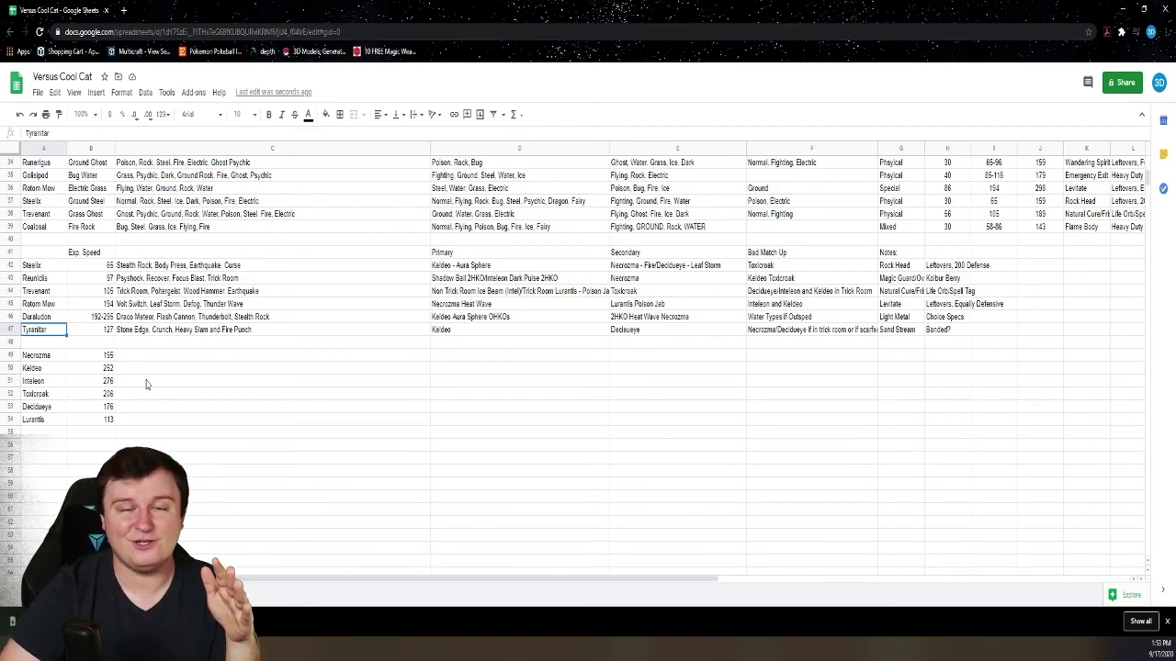
key(Right)
key(Right)
key(Right)
key(Right)
key(Right)
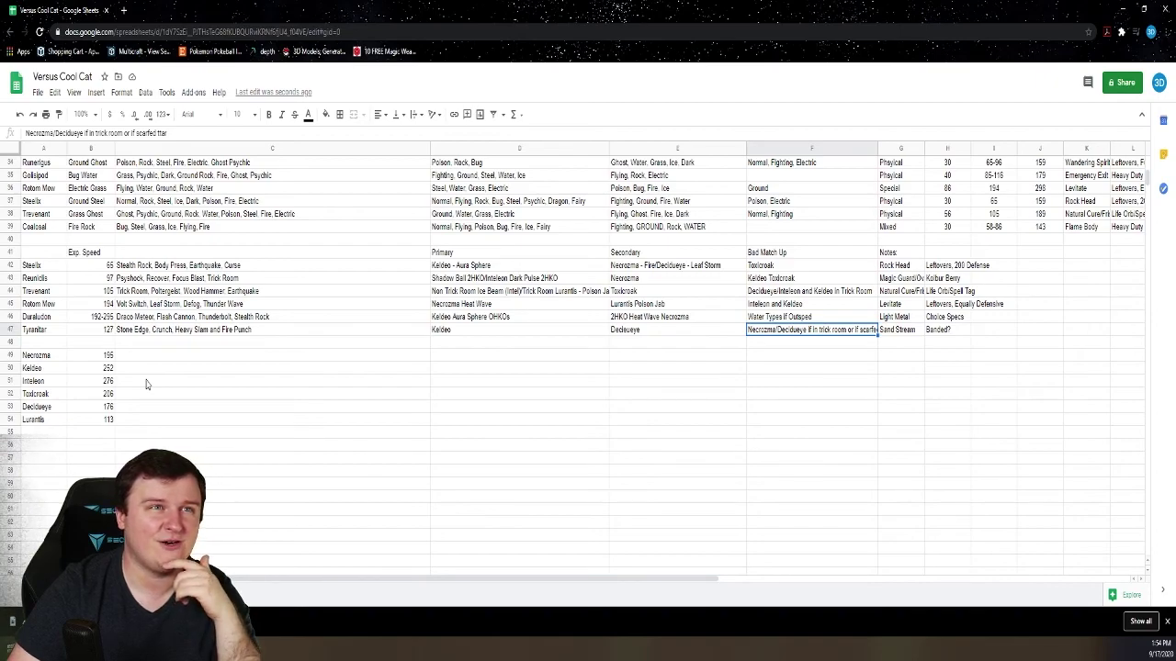
key(Left)
key(Left)
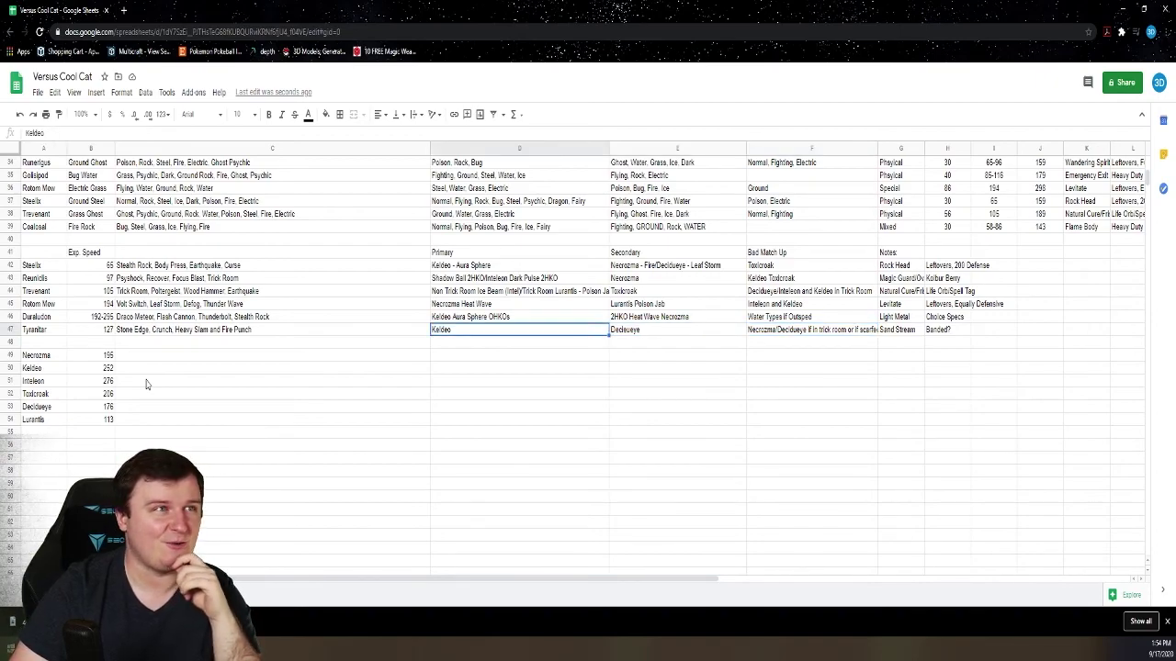
key(Right)
key(Left)
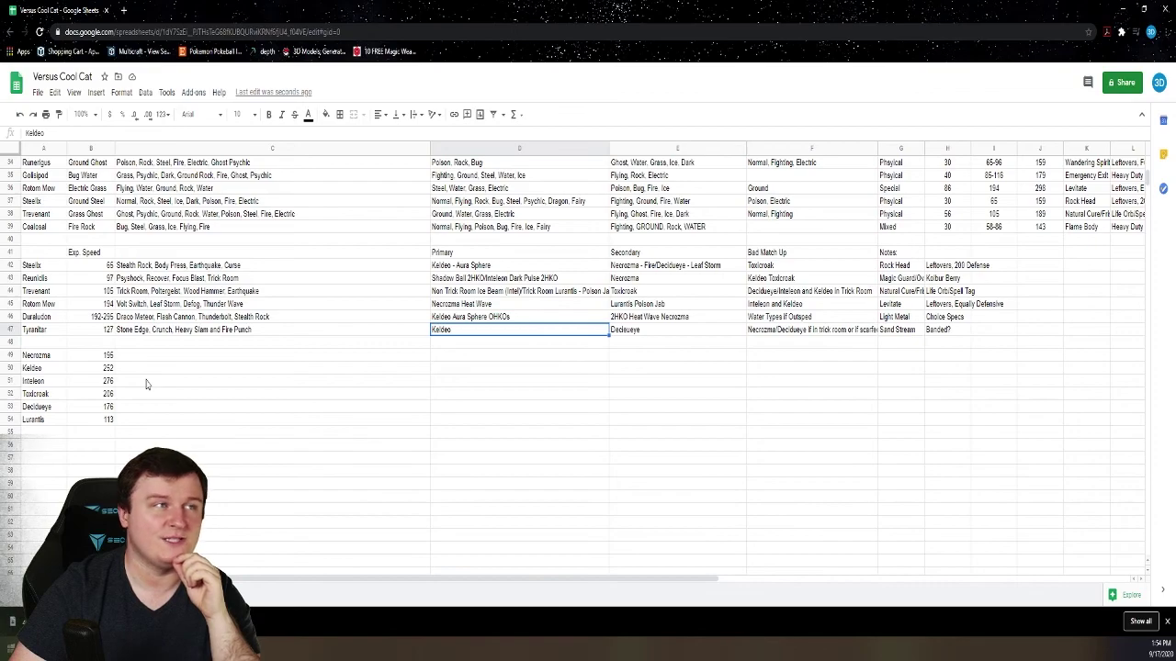
- Examine the Rotom Mow row through to its ability note, and the bad matchups for Steelix, Reuniclis and Trevenant
key(Left)
key(Up)
key(Up)
key(Right)
key(Right)
key(Right)
key(Right)
key(Up)
key(Up)
key(Left)
key(Up)
key(Down)
key(Down)
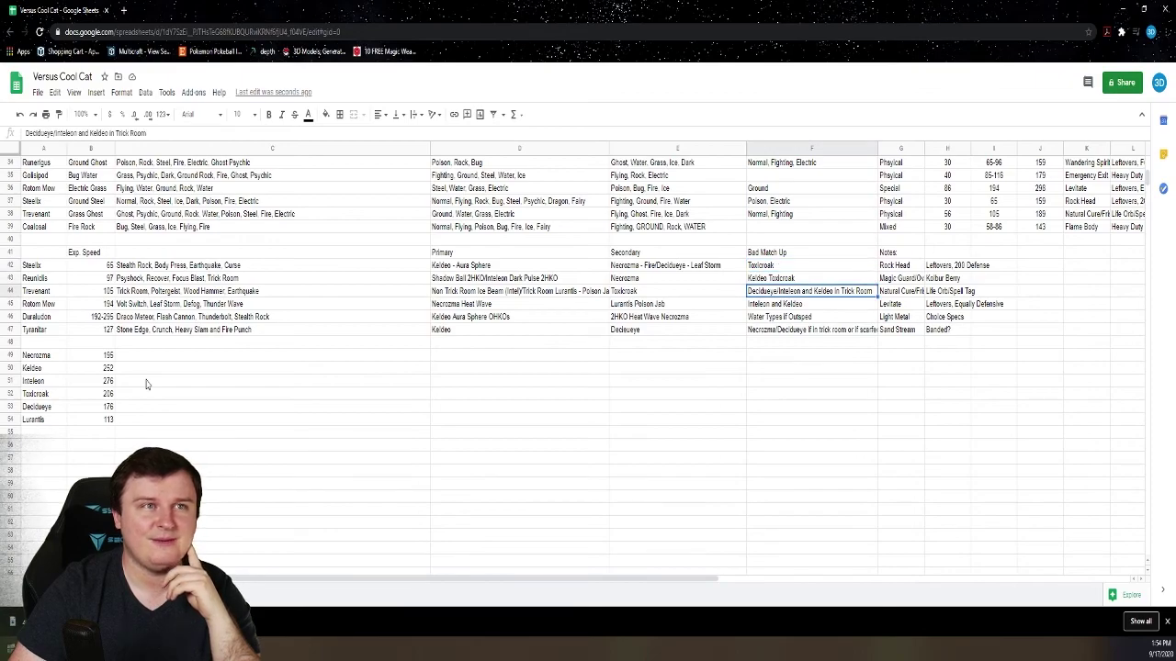
- Examine the bad matchups from Rotom Mow to Tyranitar, and the ability and item notes for Trevenant
key(Down)
key(Down)
key(Down)
key(Up)
key(Up)
key(Right)
key(Up)
key(Right)
key(Left)
- Return to the Pokemon header cell at the start of the team table
key(Left)
key(Left)
key(Left)
key(Left)
key(Left)
key(Left)
key(Up)
key(Up)
key(Up)
key(Up)
key(Up)
key(Up)
key(Up)
key(Up)
key(Up)
key(Up)
key(Up)
key(Up)
key(Up)
key(Up)
key(Up)
key(Up)
key(Up)
key(Up)
key(Up)
key(Up)
key(Up)
key(Up)
key(Up)
key(Up)
key(Up)
key(Up)
key(Up)
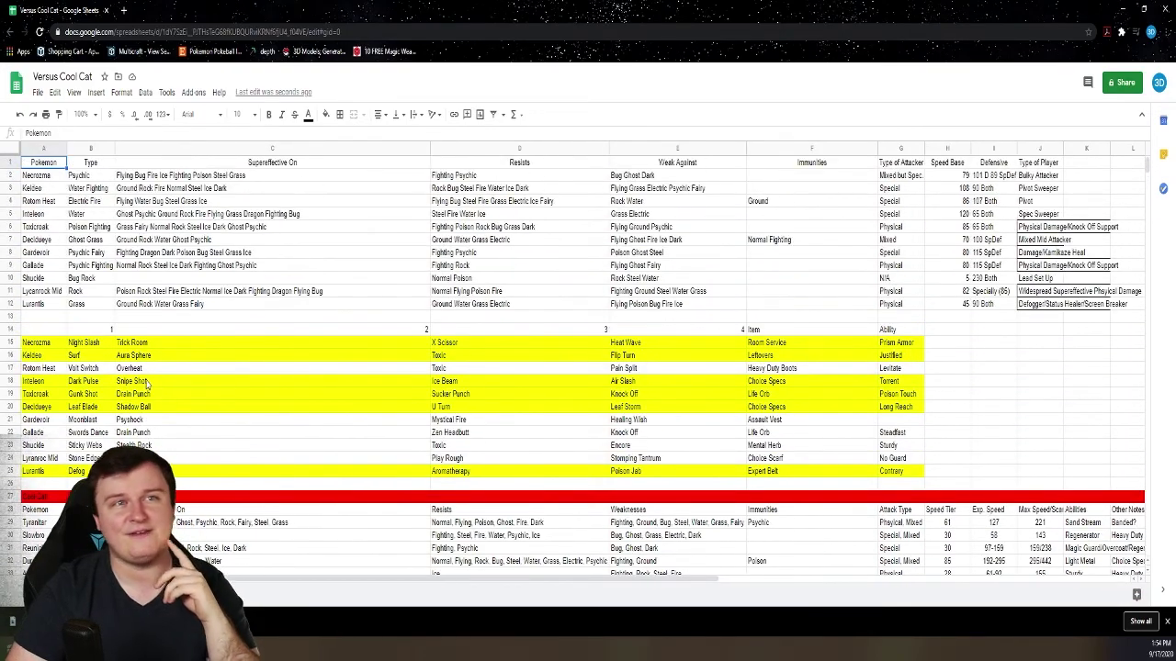